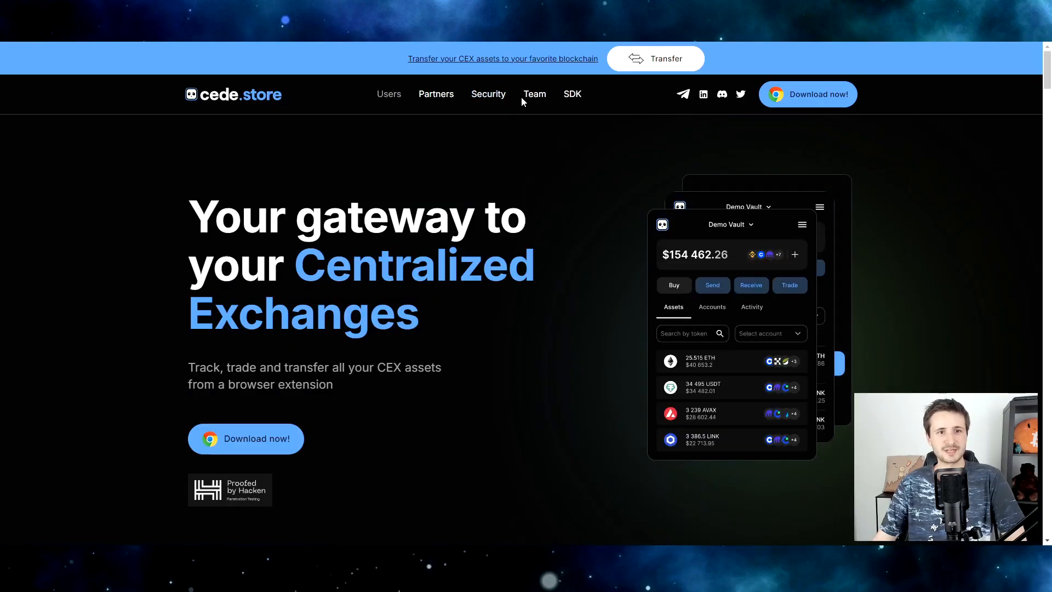
Open the Team page and scroll through the Partners grid, including StellaSwap.
{"action": "left_click", "coordinate": [527, 97]}
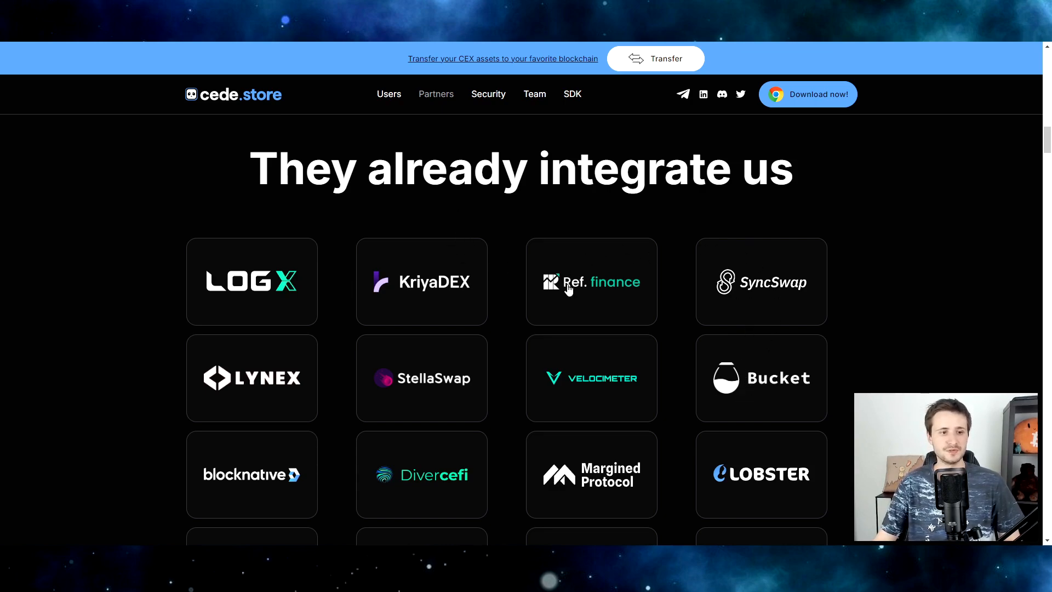
{"action": "scroll", "coordinate": [481, 312], "scroll_direction": "down", "scroll_amount": 3}
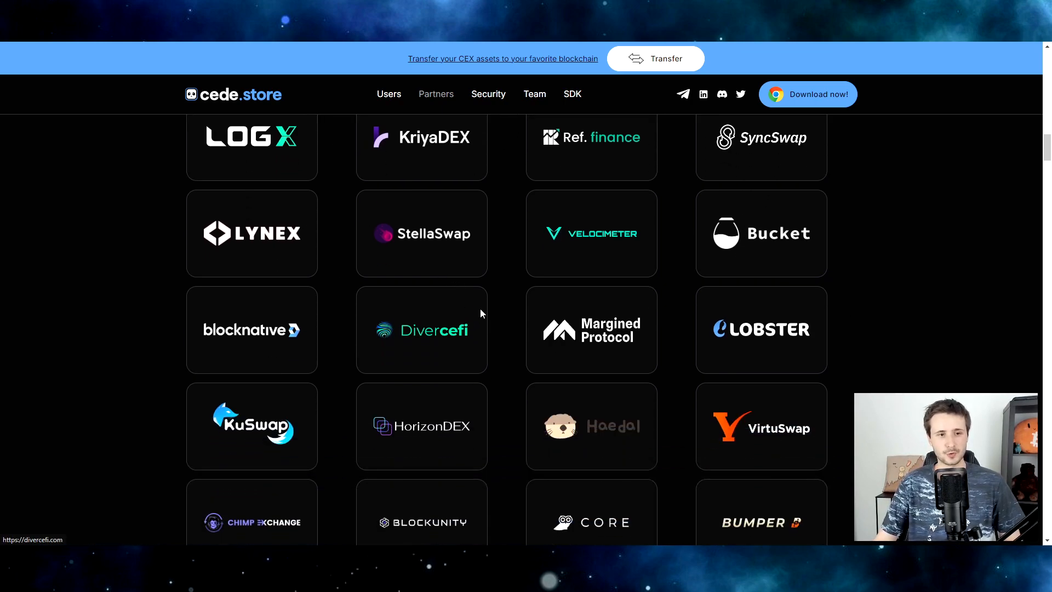
{"action": "scroll", "coordinate": [317, 451], "scroll_direction": "down", "scroll_amount": 3}
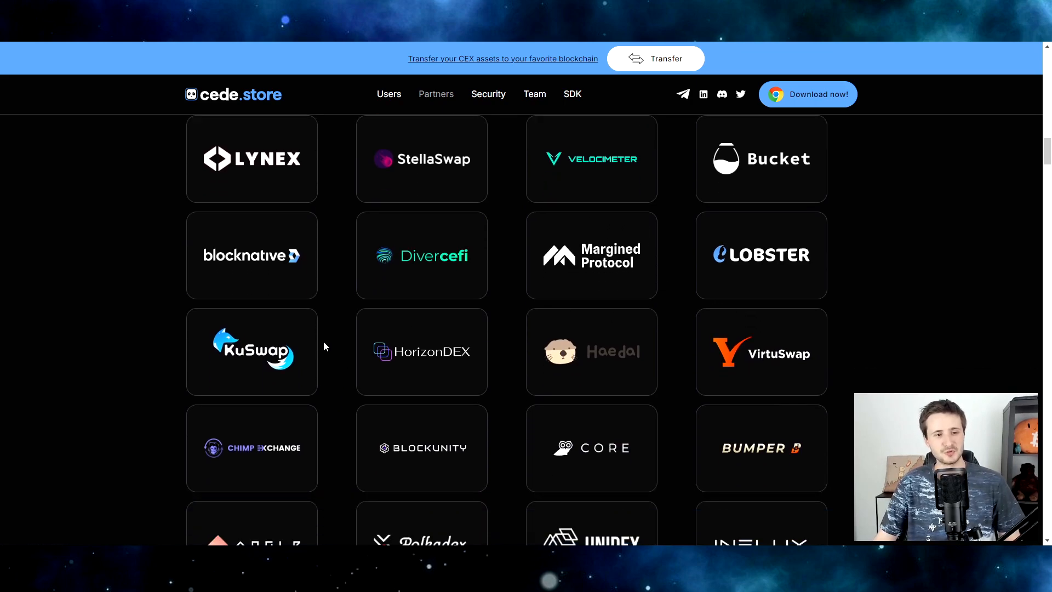
{"action": "scroll", "coordinate": [524, 325], "scroll_direction": "down", "scroll_amount": 2}
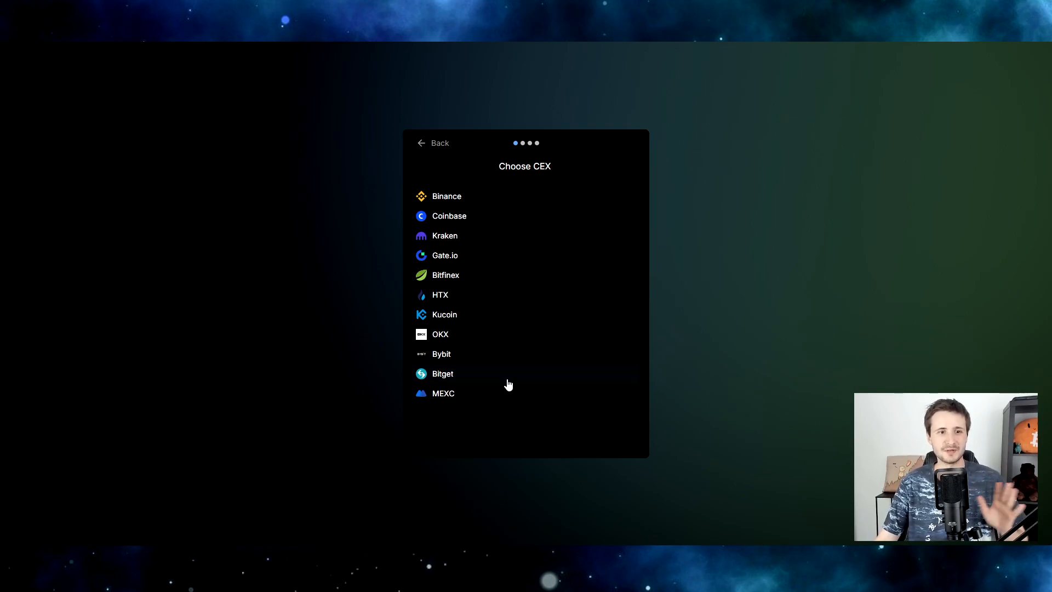
Select Binance and confirm it with the prefilled account name Binance 2.
{"action": "left_click", "coordinate": [486, 196]}
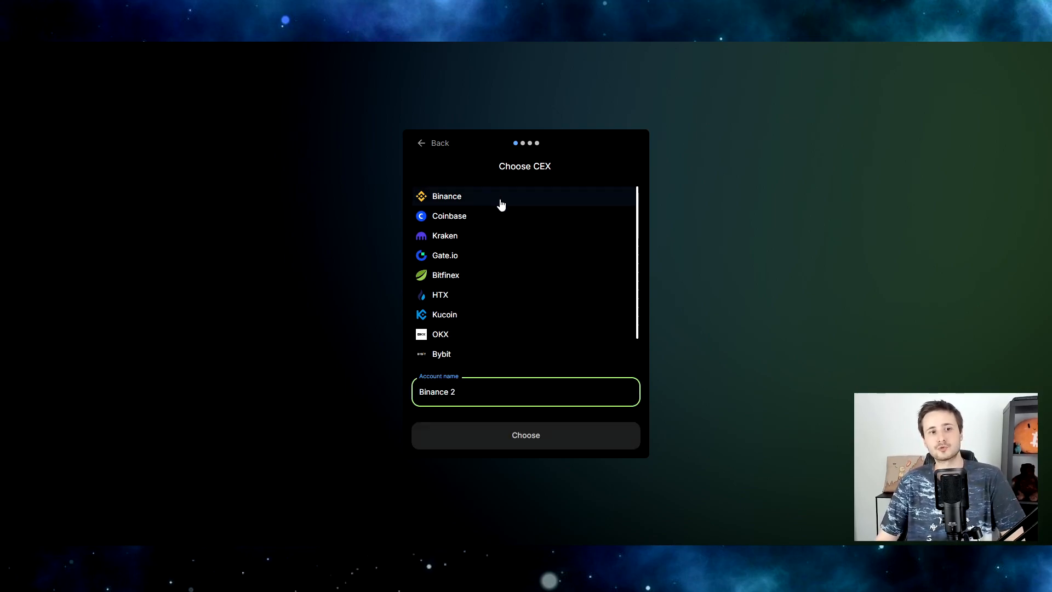
{"action": "left_click_drag", "start_coordinate": [461, 392], "coordinate": [400, 392]}
{"action": "key", "text": "Right"}
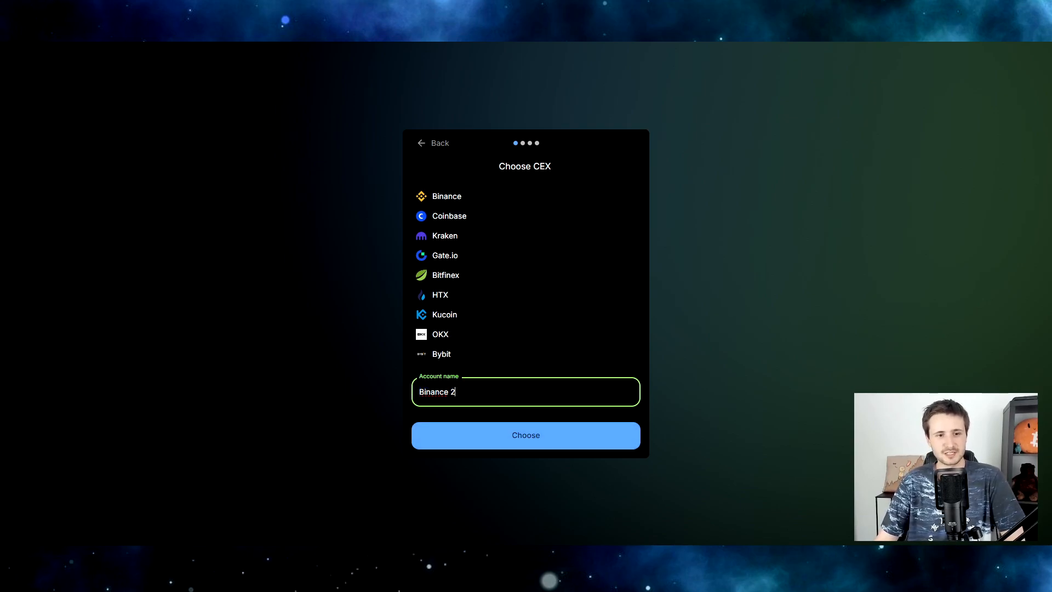
{"action": "left_click", "coordinate": [521, 437]}
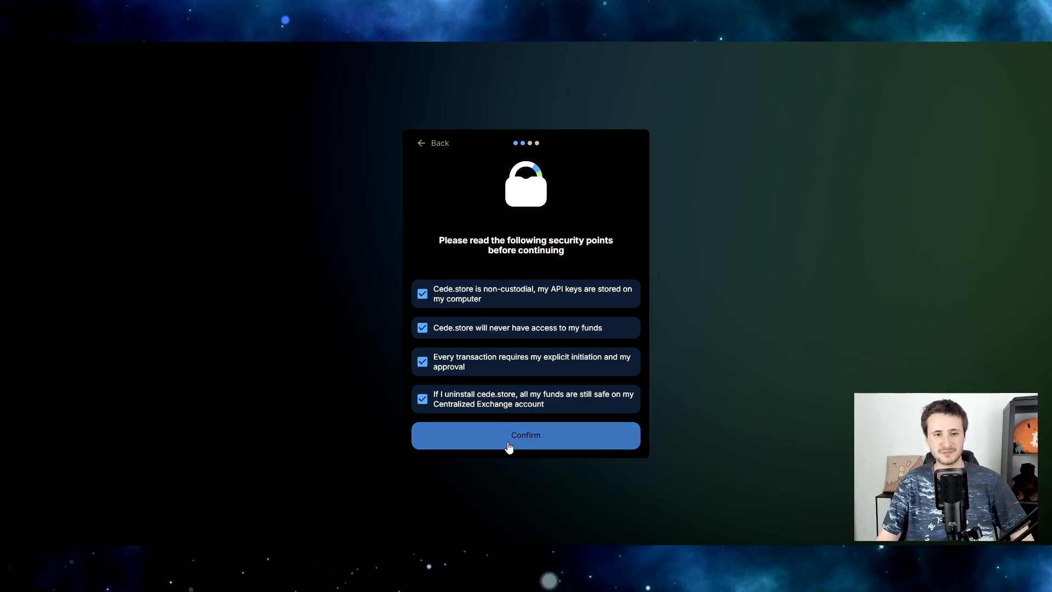
Accept the four security points to continue to the Binance permissions step.
{"action": "left_click", "coordinate": [544, 441]}
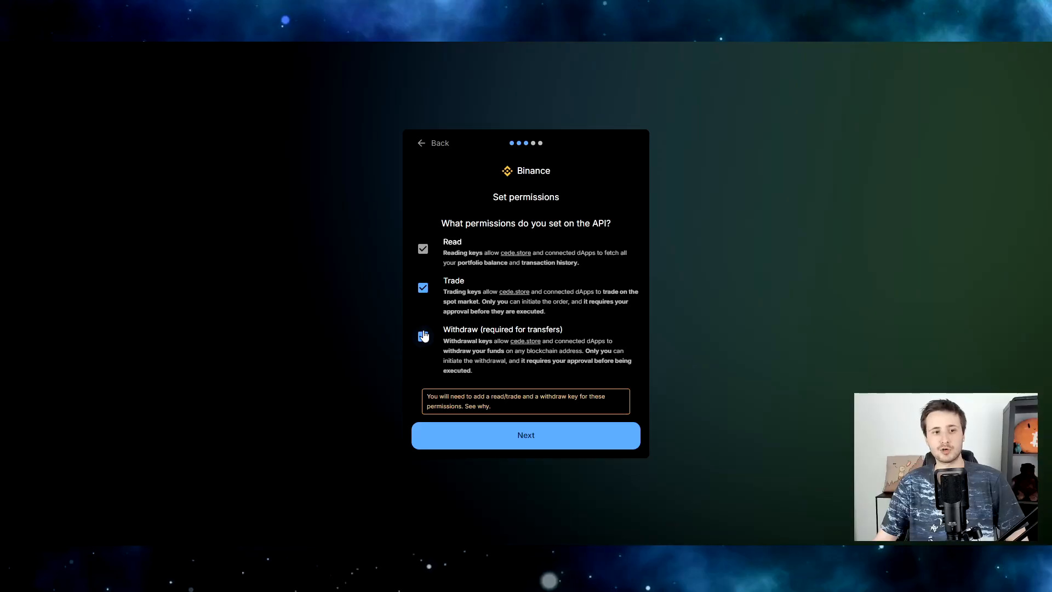
Continue to the Binance 2 API key setup and dismiss the Open Binance prompt.
{"action": "left_click", "coordinate": [509, 438]}
{"action": "left_click", "coordinate": [367, 241]}
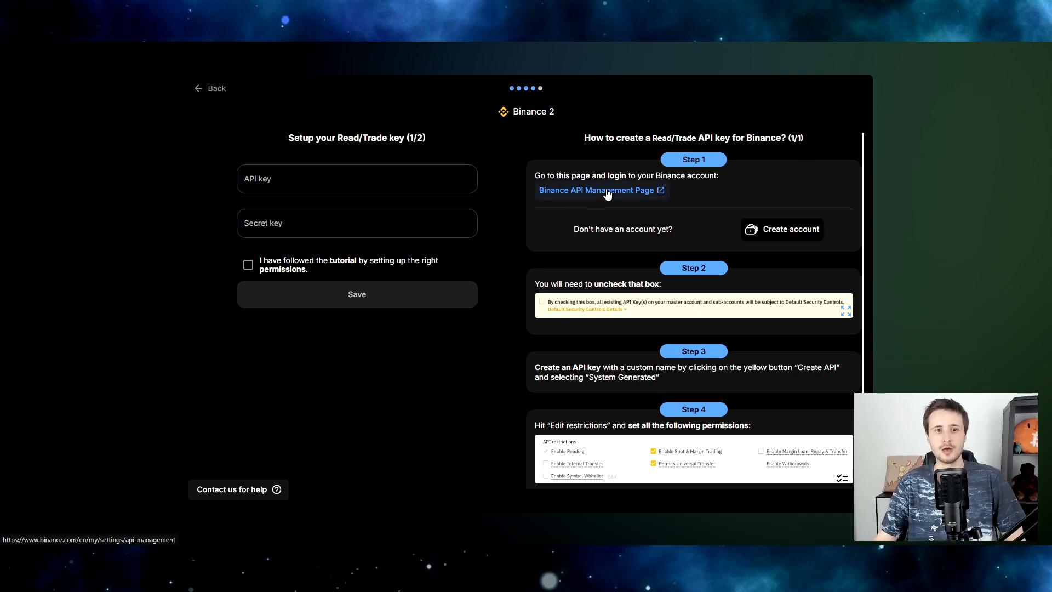
Read through the key-creation tutorial, highlighting the (1/2) step counter in its heading.
{"action": "scroll", "coordinate": [652, 205], "scroll_direction": "down", "scroll_amount": 3}
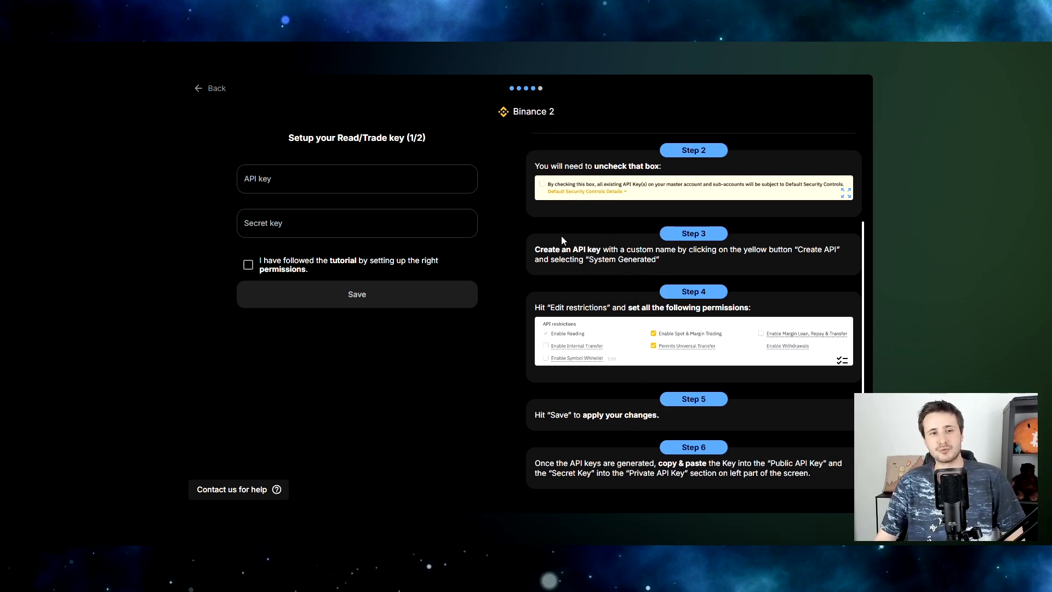
{"action": "left_click_drag", "start_coordinate": [433, 144], "coordinate": [409, 138]}
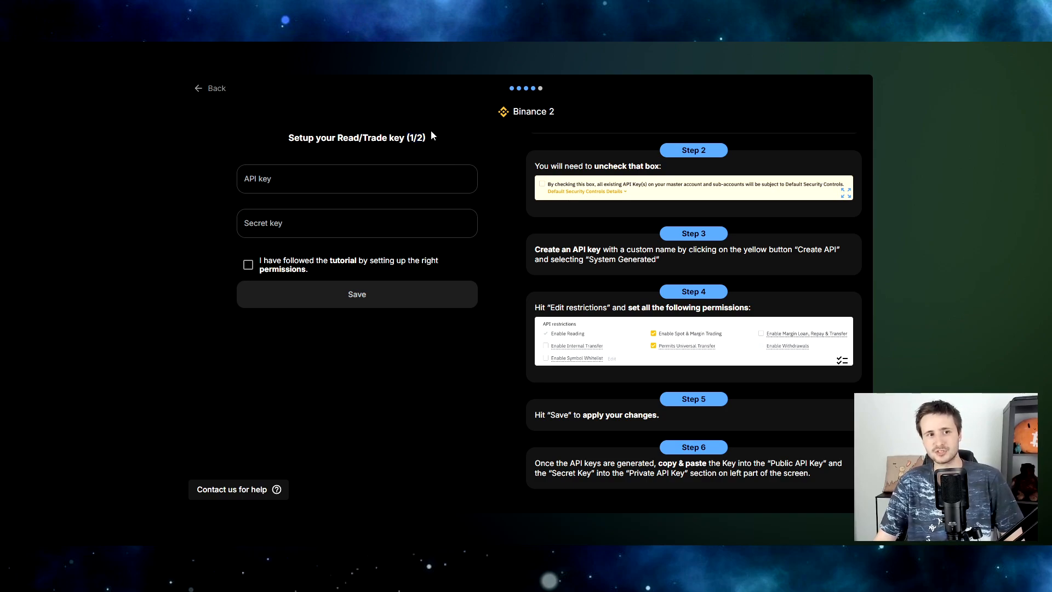
{"action": "left_click_drag", "start_coordinate": [429, 137], "coordinate": [406, 138]}
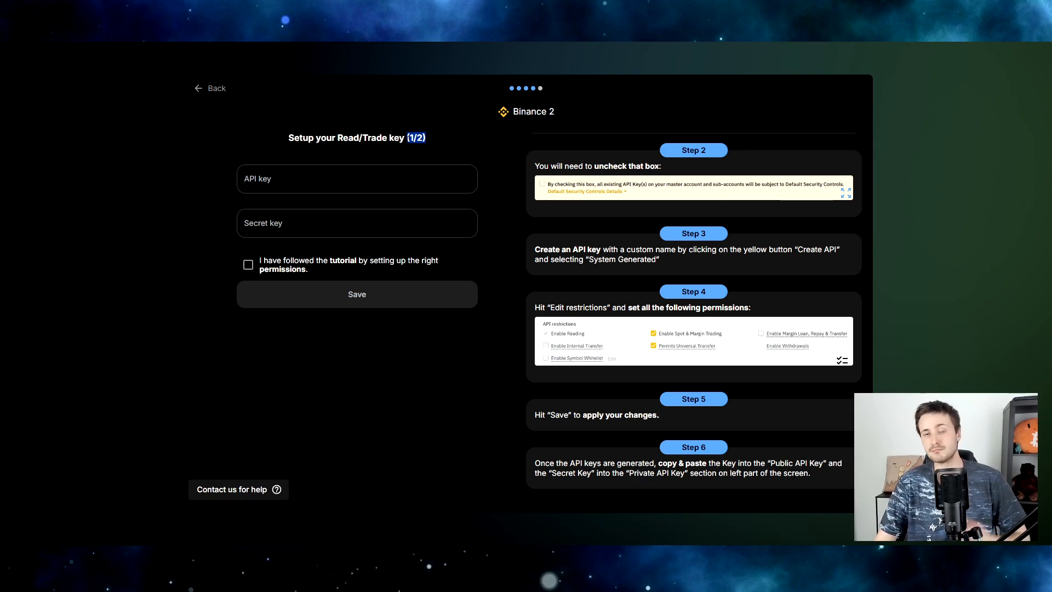
{"action": "key", "text": "shift+Right"}
{"action": "key", "text": "shift+Right"}
{"action": "key", "text": "shift+Right"}
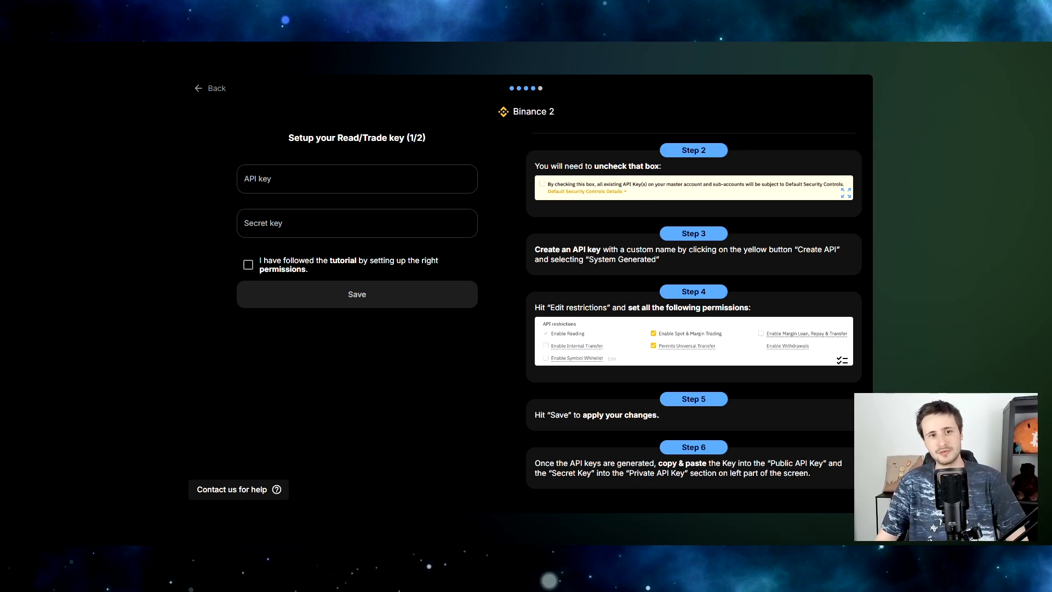
{"action": "scroll", "coordinate": [597, 197], "scroll_direction": "up", "scroll_amount": 3}
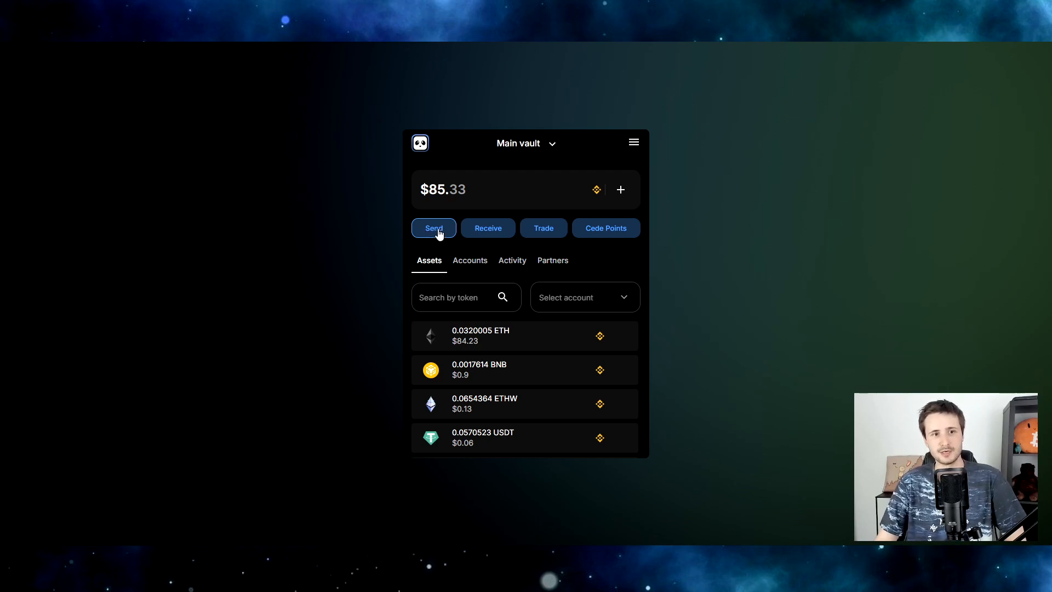
Start a send from the Main vault with Binance 1 as source and ETH as currency.
{"action": "left_click", "coordinate": [429, 231]}
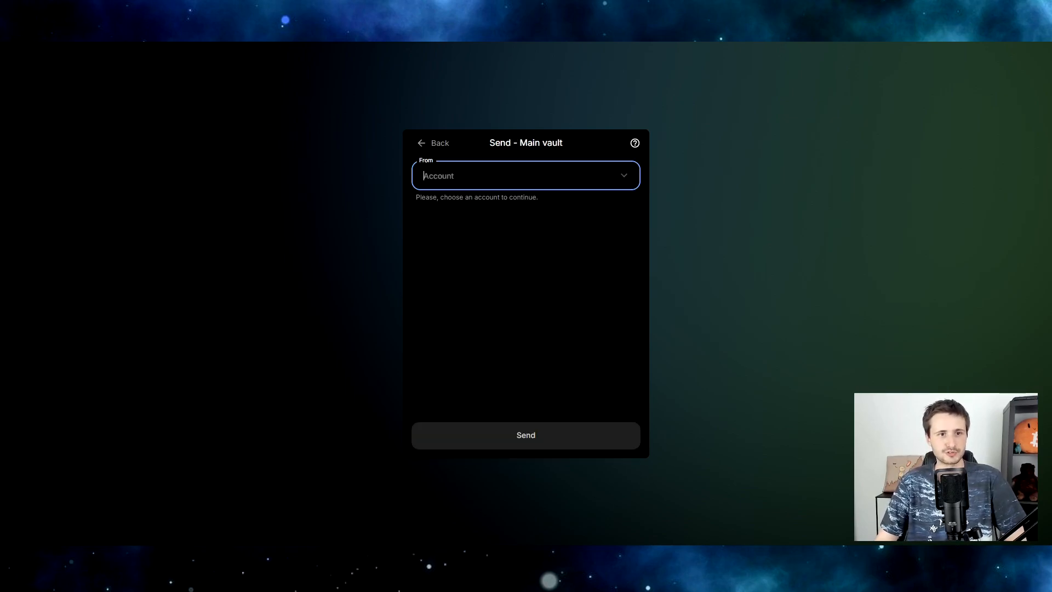
{"action": "left_click", "coordinate": [523, 178]}
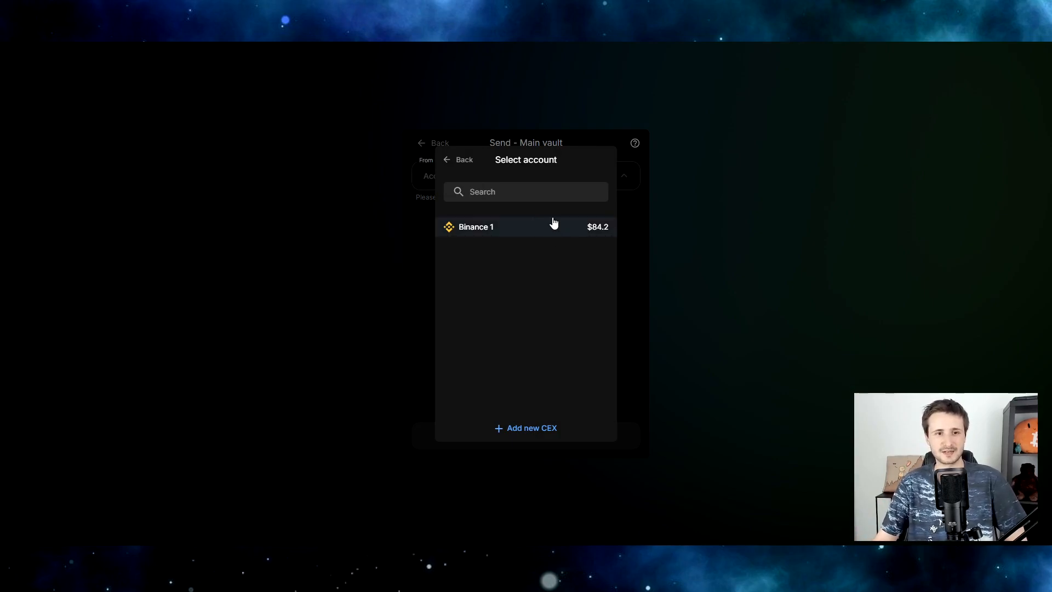
{"action": "left_click", "coordinate": [481, 231]}
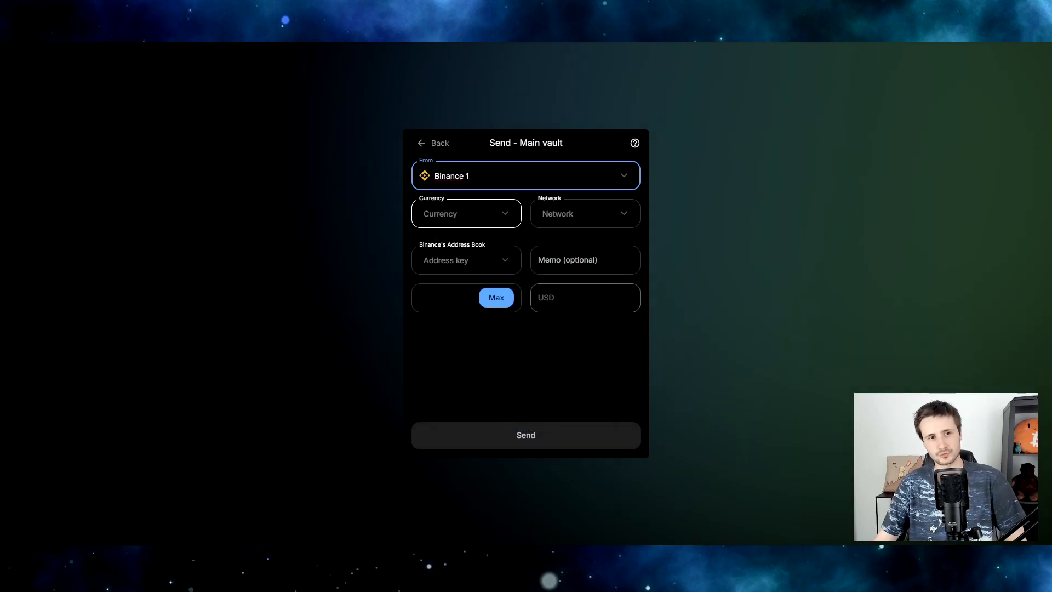
{"action": "left_click", "coordinate": [471, 216]}
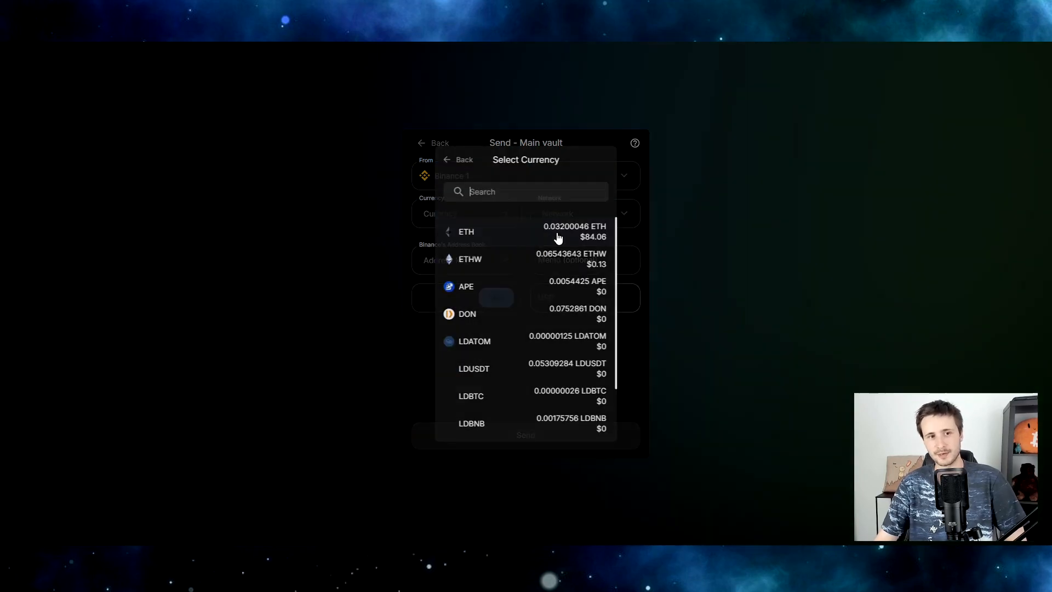
{"action": "left_click", "coordinate": [486, 232]}
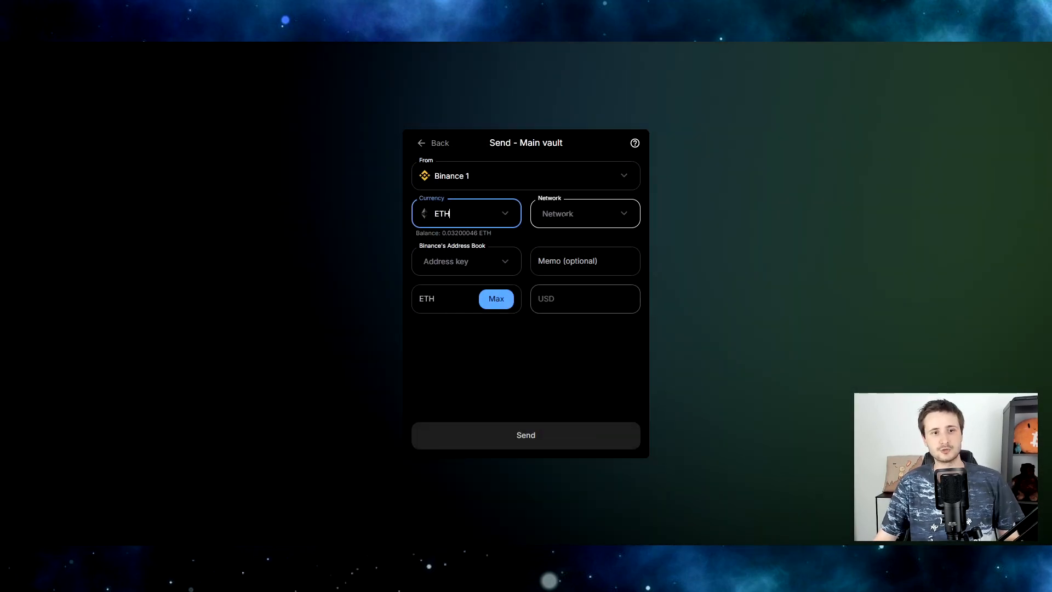
Choose the Optimism network and open the empty destination address book.
{"action": "left_click", "coordinate": [558, 220]}
{"action": "left_click", "coordinate": [475, 327]}
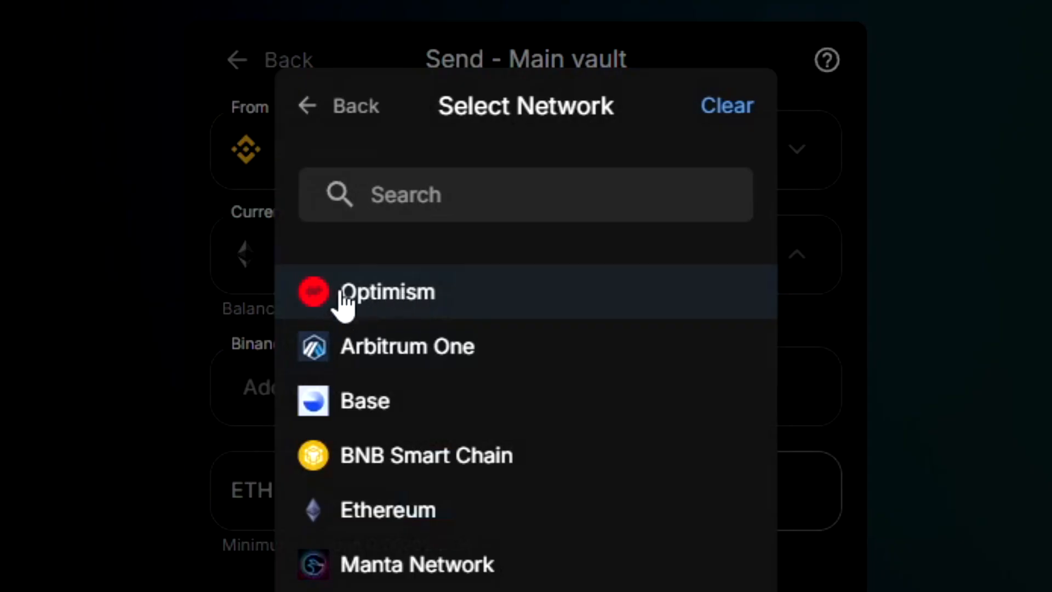
{"action": "left_click", "coordinate": [385, 296]}
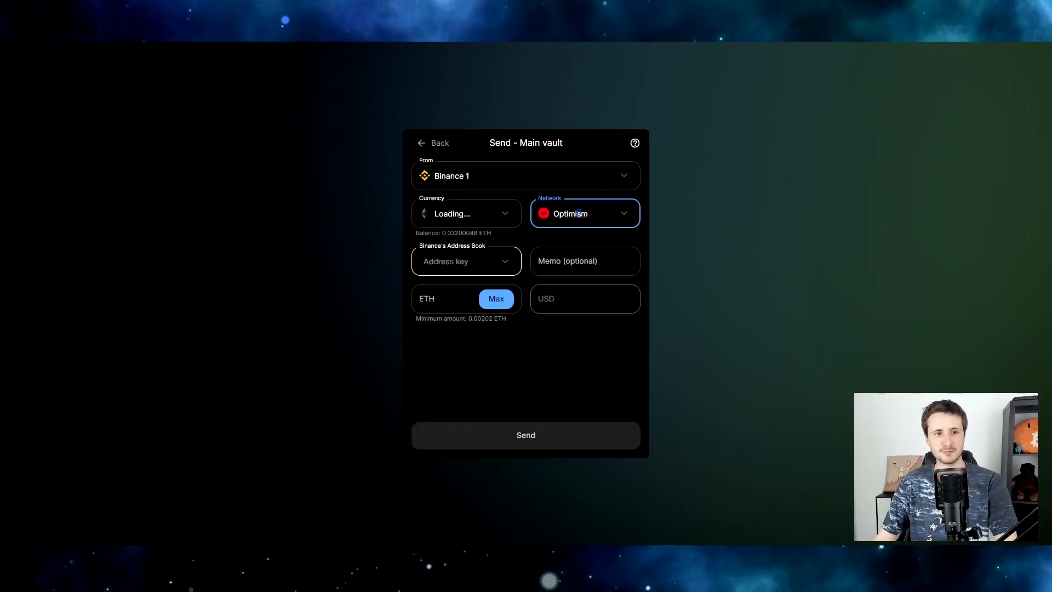
{"action": "left_click", "coordinate": [460, 262]}
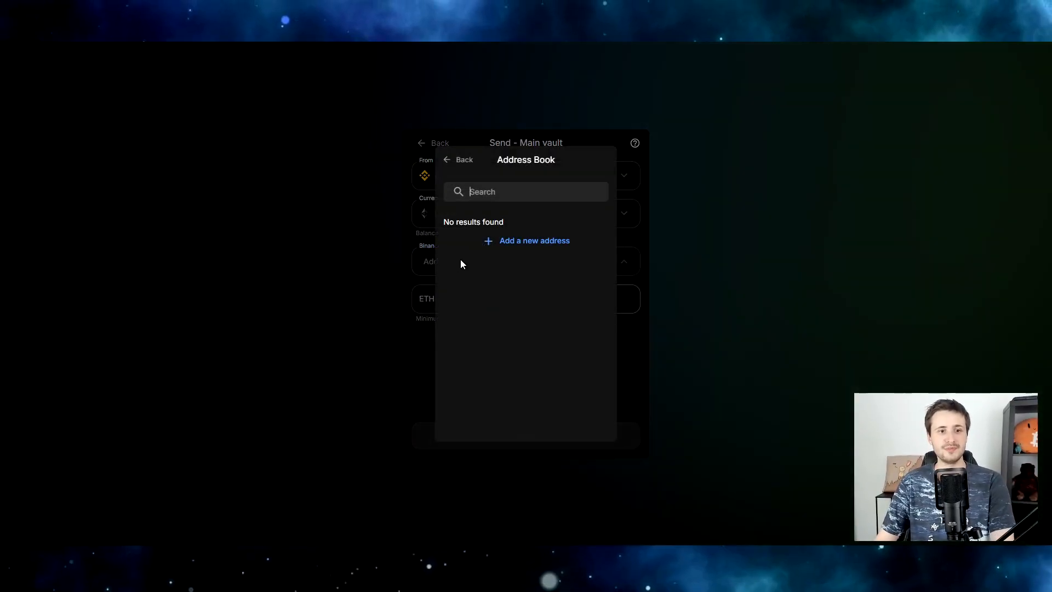
Start adding a whitelisted address and follow the guide's Step 1 link to Binance address management.
{"action": "left_click", "coordinate": [520, 244]}
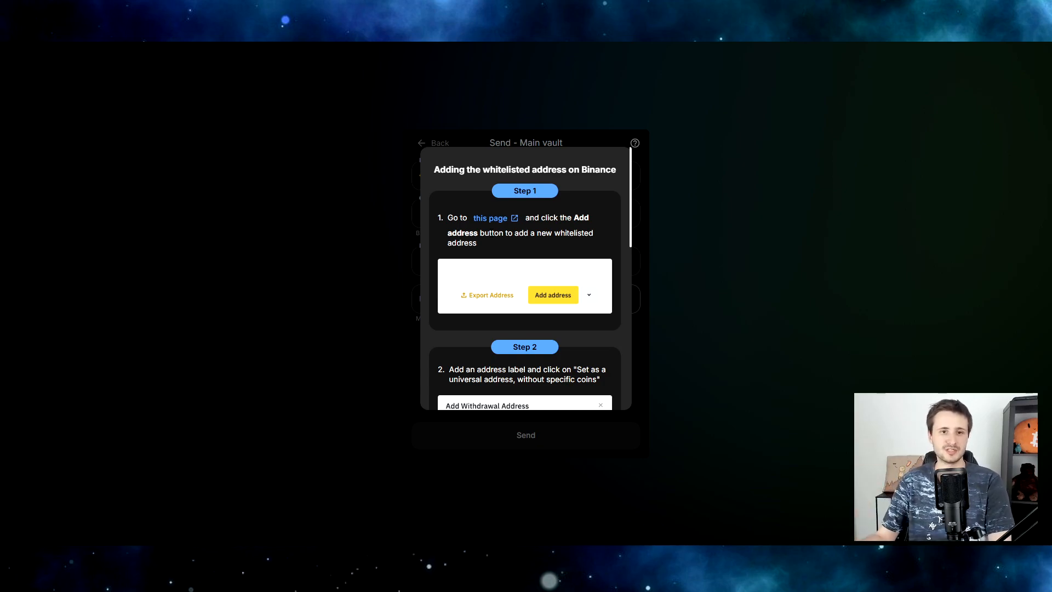
{"action": "scroll", "coordinate": [515, 299], "scroll_direction": "down", "scroll_amount": 10}
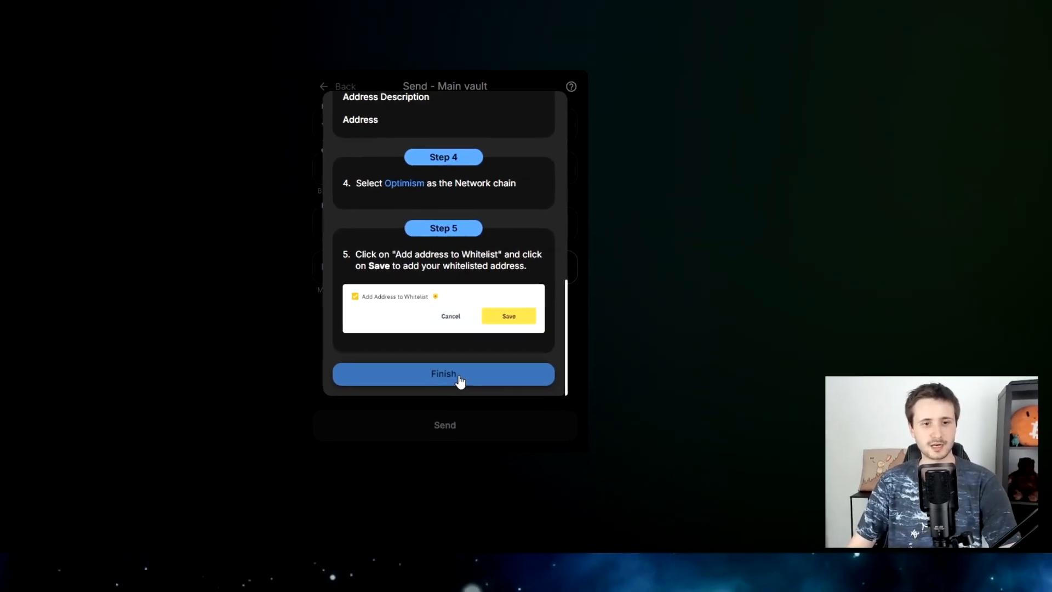
{"action": "scroll", "coordinate": [448, 219], "scroll_direction": "up", "scroll_amount": 10}
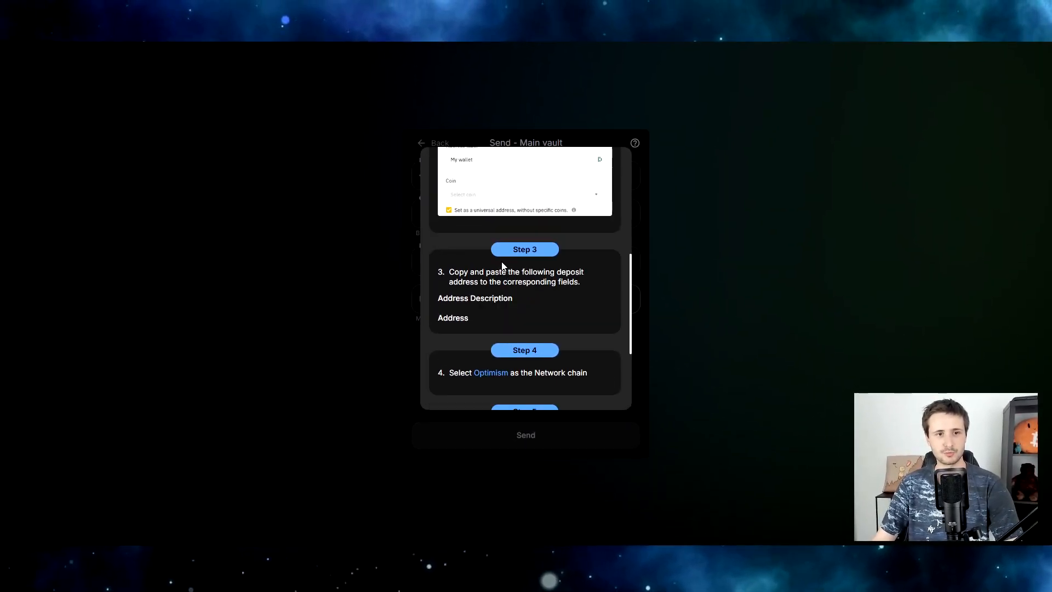
{"action": "scroll", "coordinate": [530, 255], "scroll_direction": "up", "scroll_amount": 2}
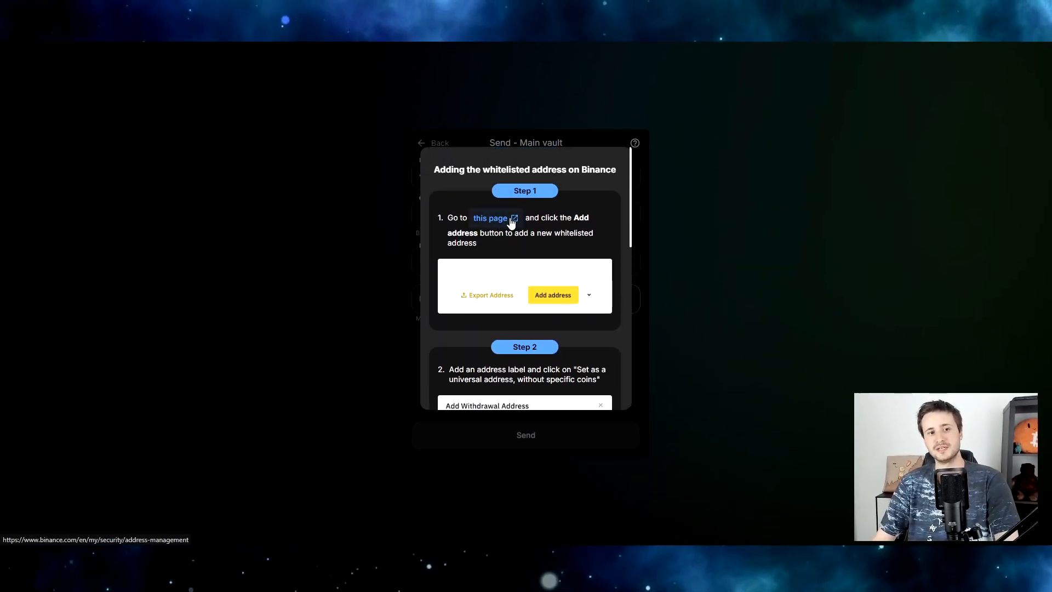
{"action": "left_click", "coordinate": [511, 221]}
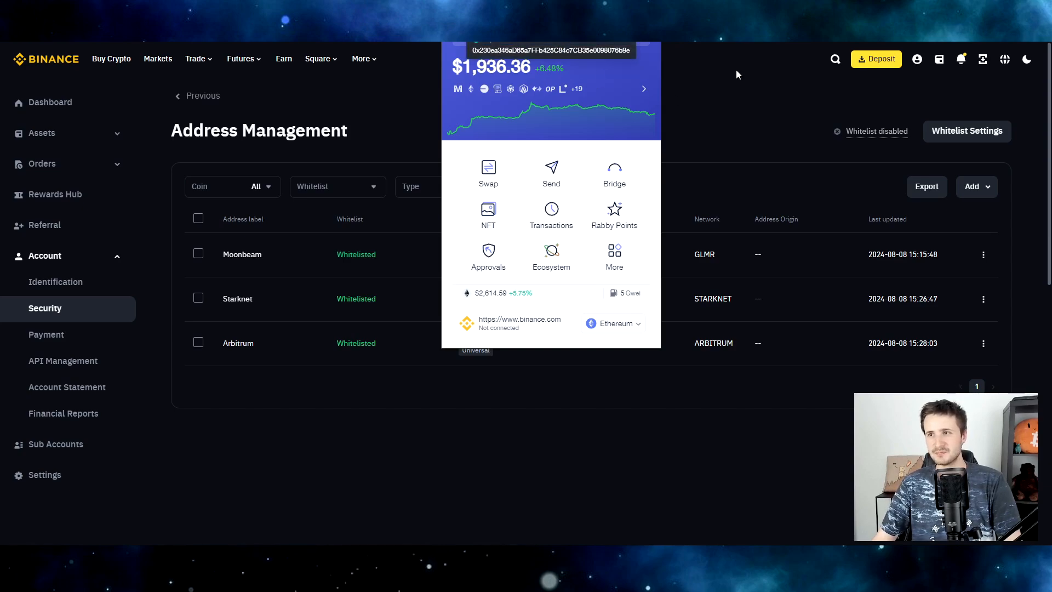
Dismiss the Rabby popup and add a single withdrawal address labelled 'Optimism'.
{"action": "left_click", "coordinate": [692, 102]}
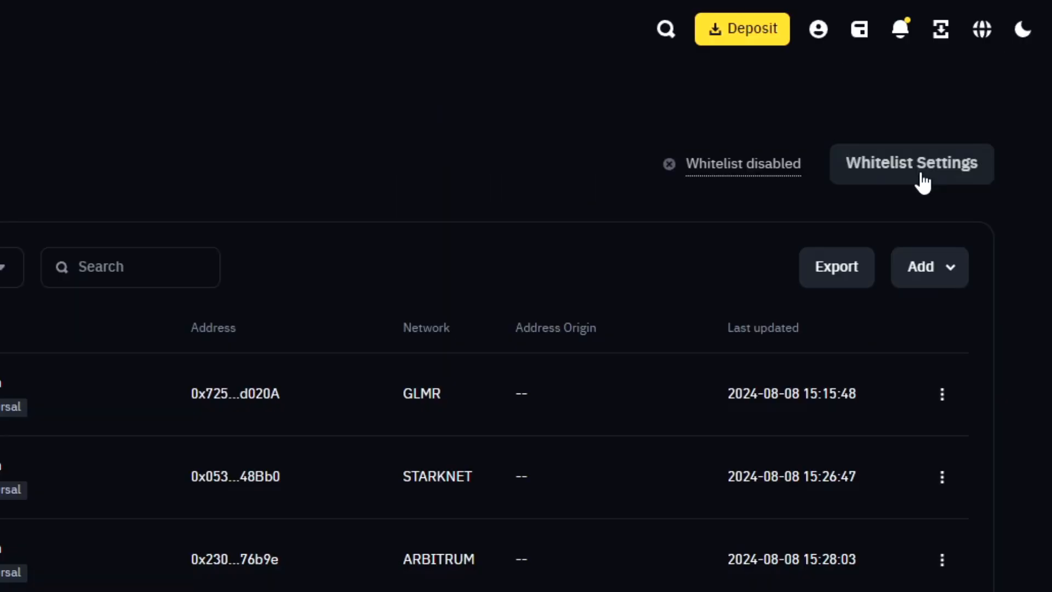
{"action": "left_click", "coordinate": [983, 188]}
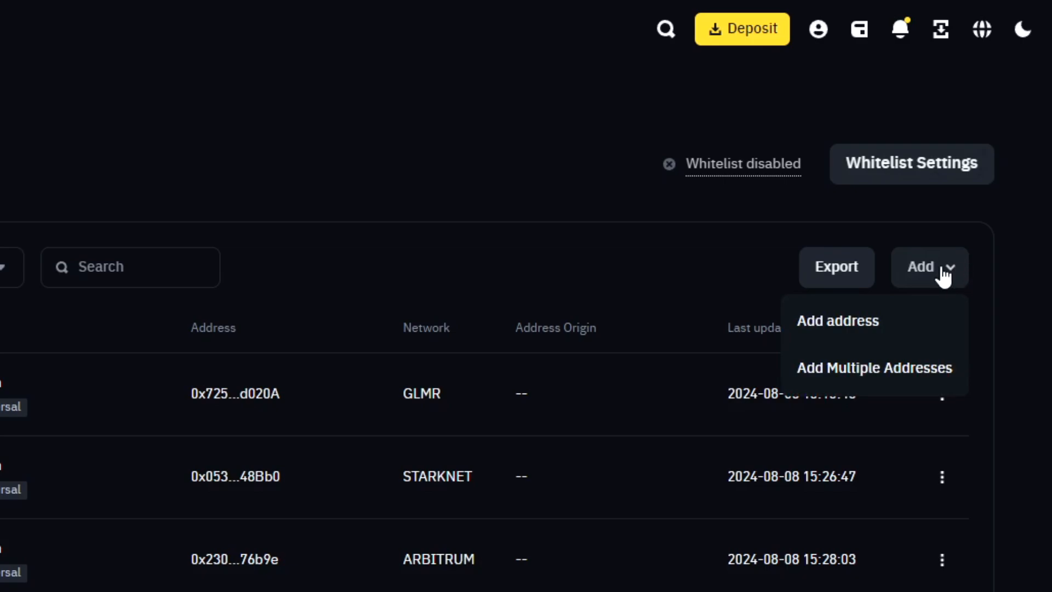
{"action": "left_click", "coordinate": [880, 334]}
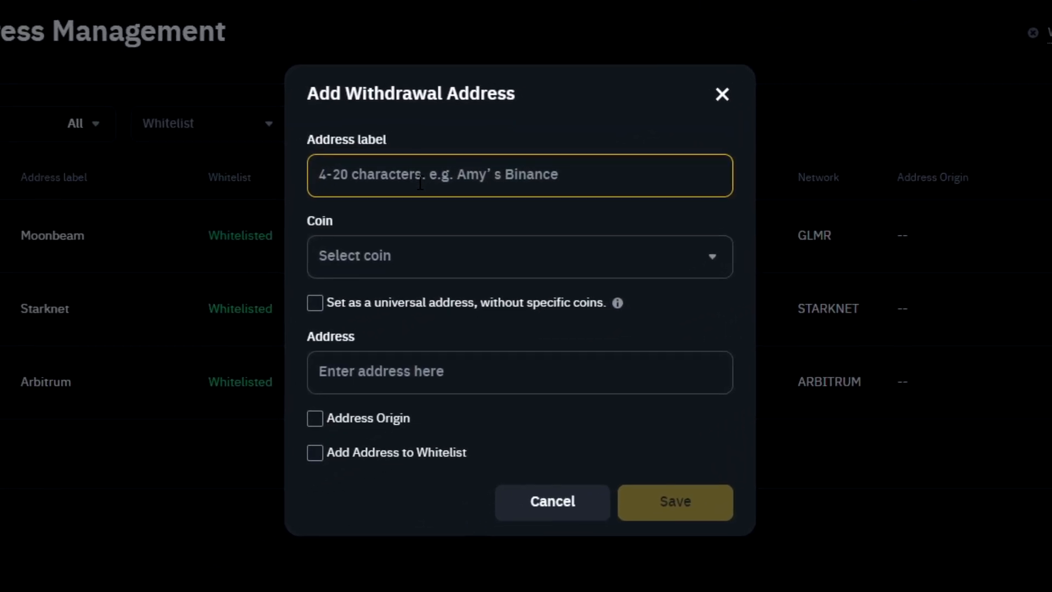
{"action": "type", "text": "Optimism"}
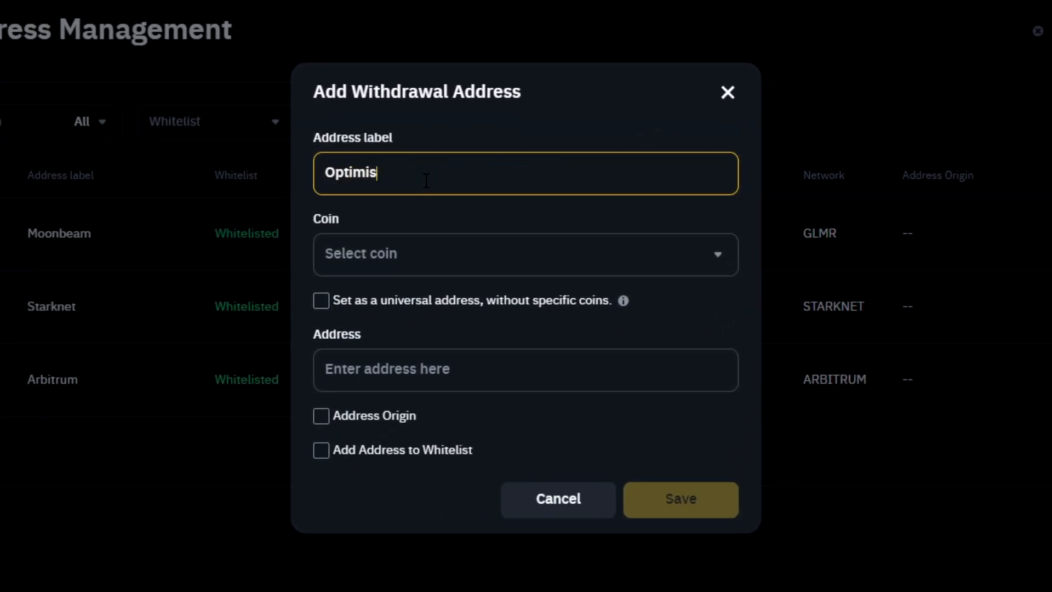
Make it a universal address, paste the wallet address and choose the OPTIMISM network.
{"action": "left_click", "coordinate": [416, 262]}
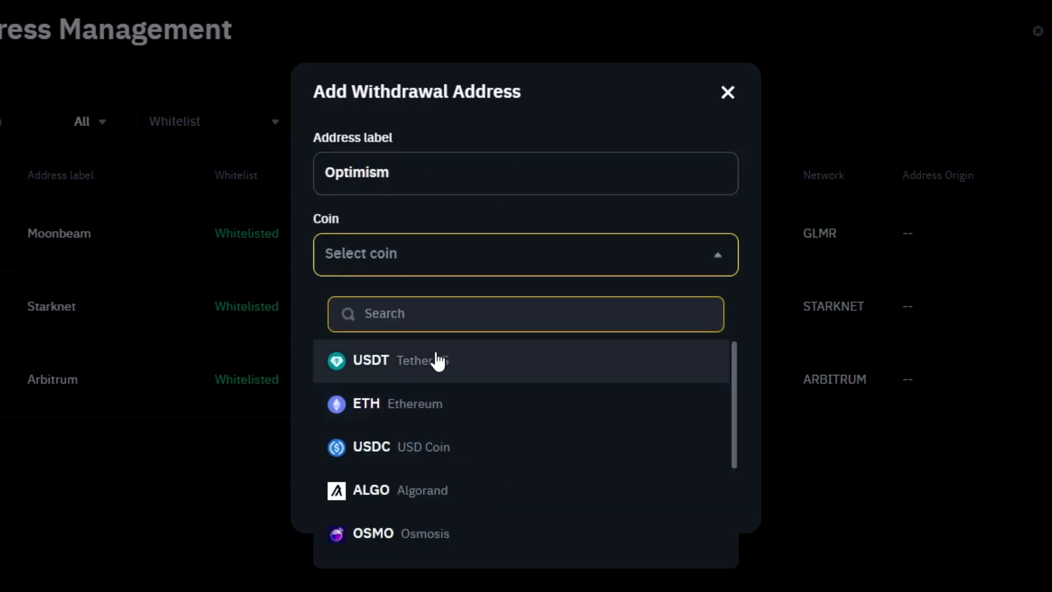
{"action": "left_click", "coordinate": [535, 260]}
{"action": "left_click", "coordinate": [323, 305]}
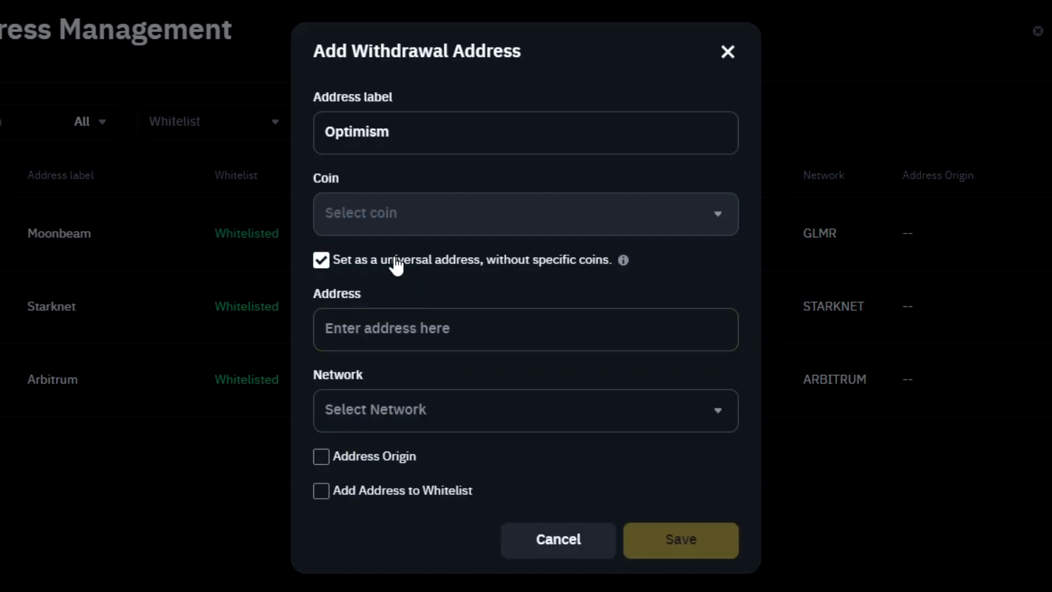
{"action": "left_click", "coordinate": [411, 336]}
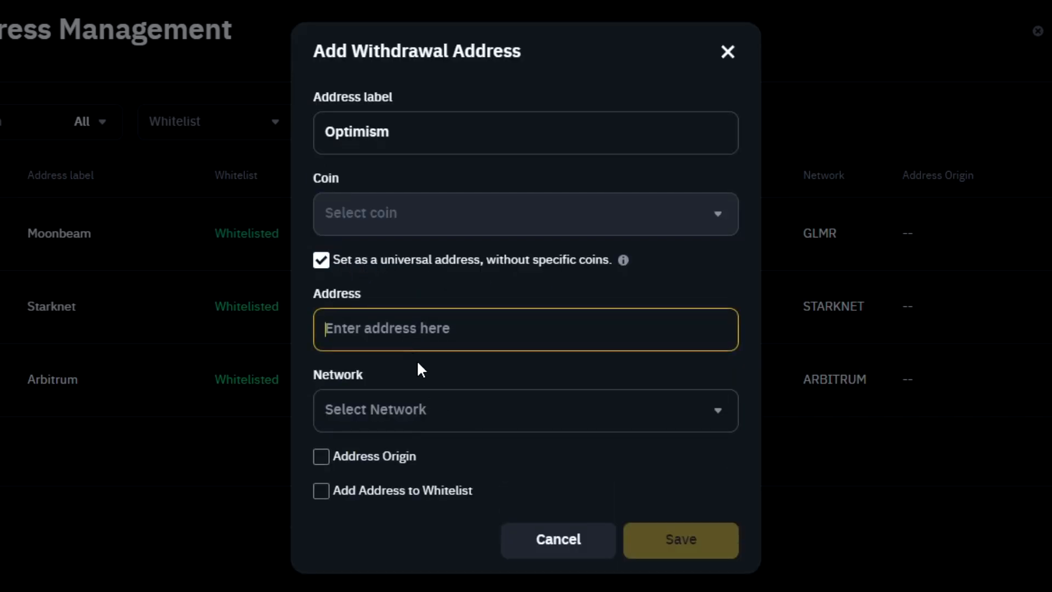
{"action": "type", "text": "0x230ea346aD65a7FFb425C84c7CB35e0098076b9e"}
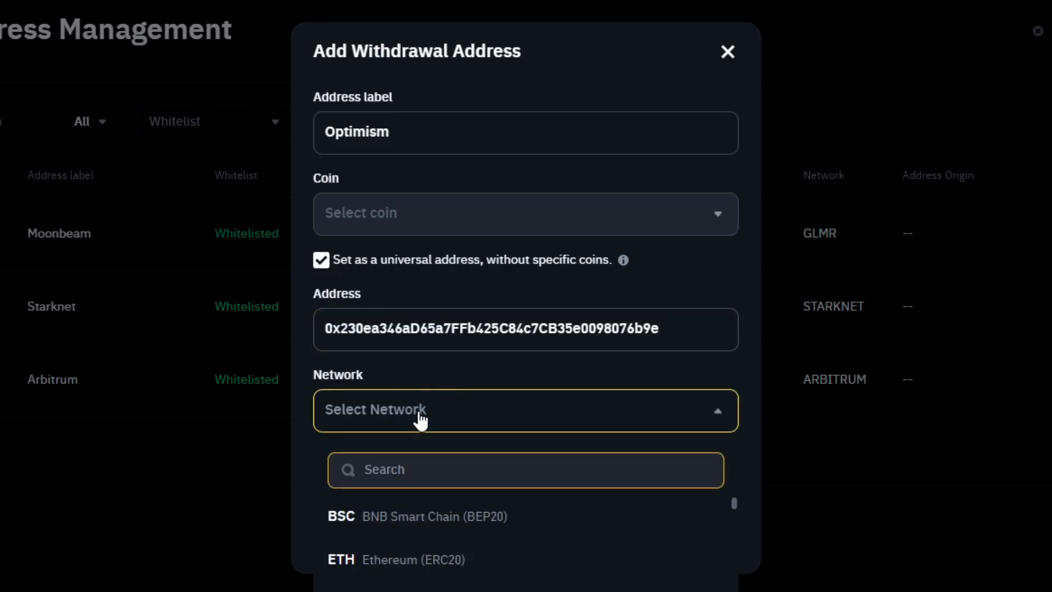
{"action": "type", "text": "op"}
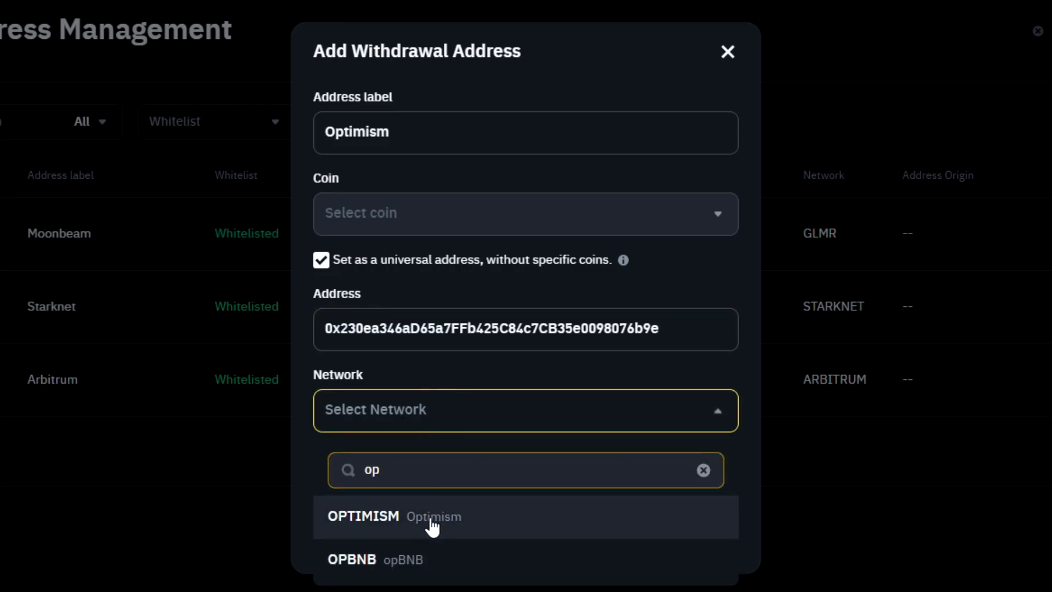
{"action": "left_click", "coordinate": [430, 524]}
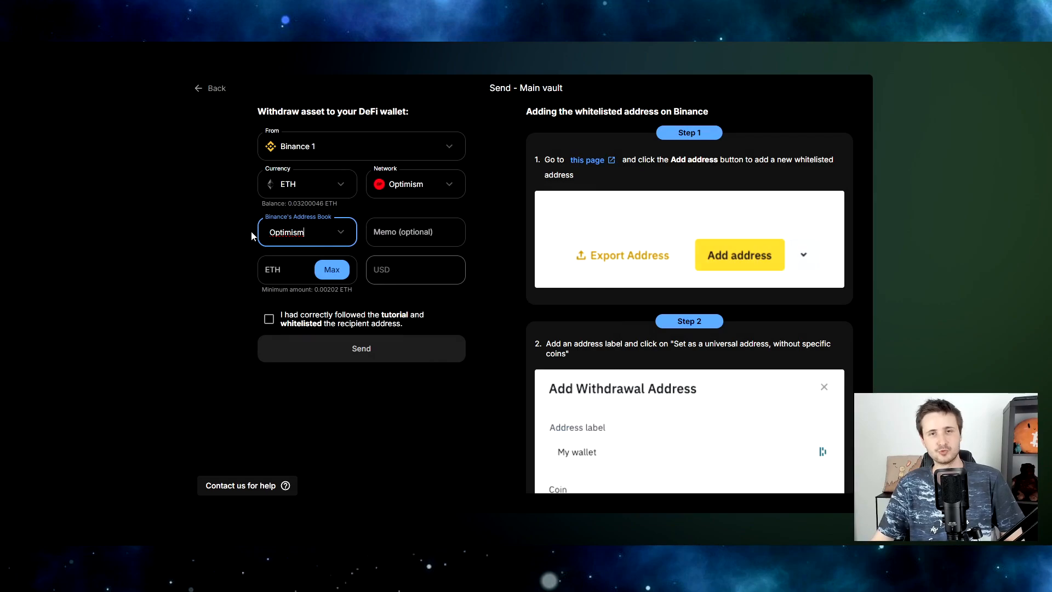
Pick the Optimism address-book entry, enter 0.01 ETH, tick the whitelist acknowledgment and send.
{"action": "mouse_move", "coordinate": [305, 232]}
{"action": "left_mouse_down"}
{"action": "mouse_move", "coordinate": [269, 232]}
{"action": "mouse_move", "coordinate": [297, 233]}
{"action": "left_mouse_up"}
{"action": "left_click", "coordinate": [329, 299]}
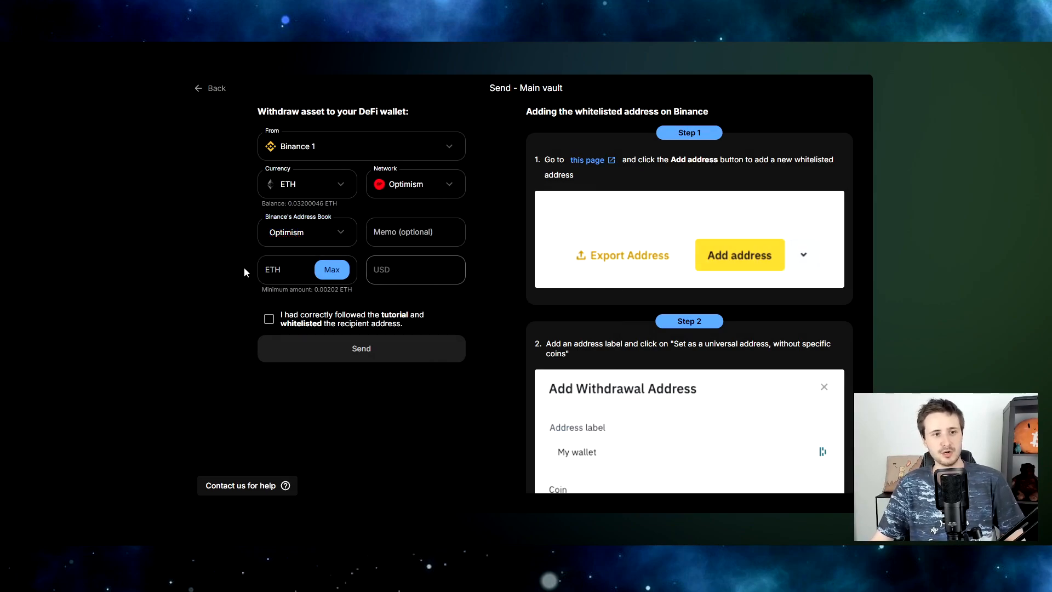
{"action": "left_click", "coordinate": [265, 270]}
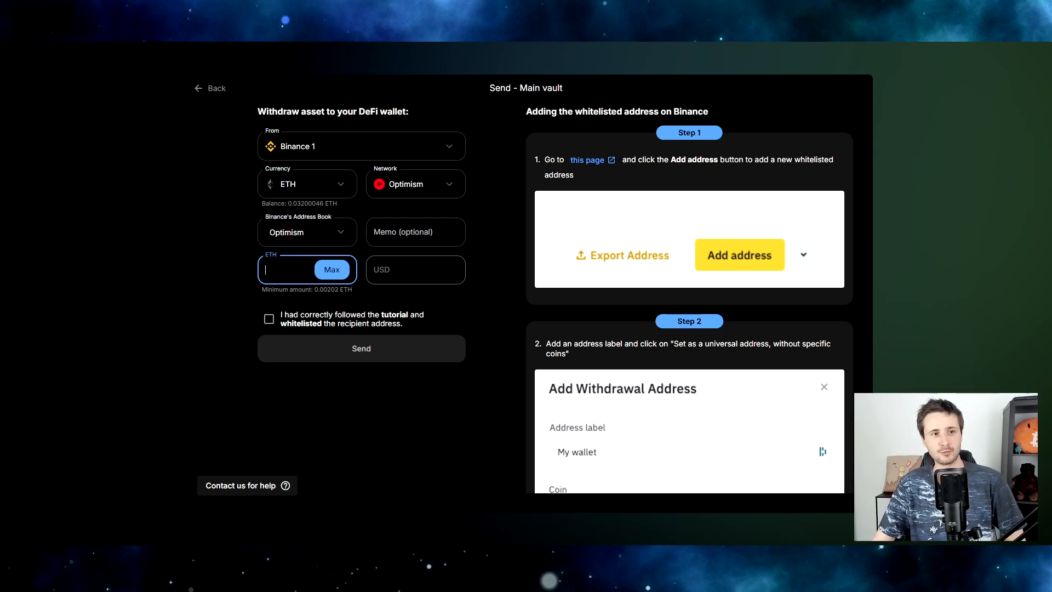
{"action": "type", "text": "0.01"}
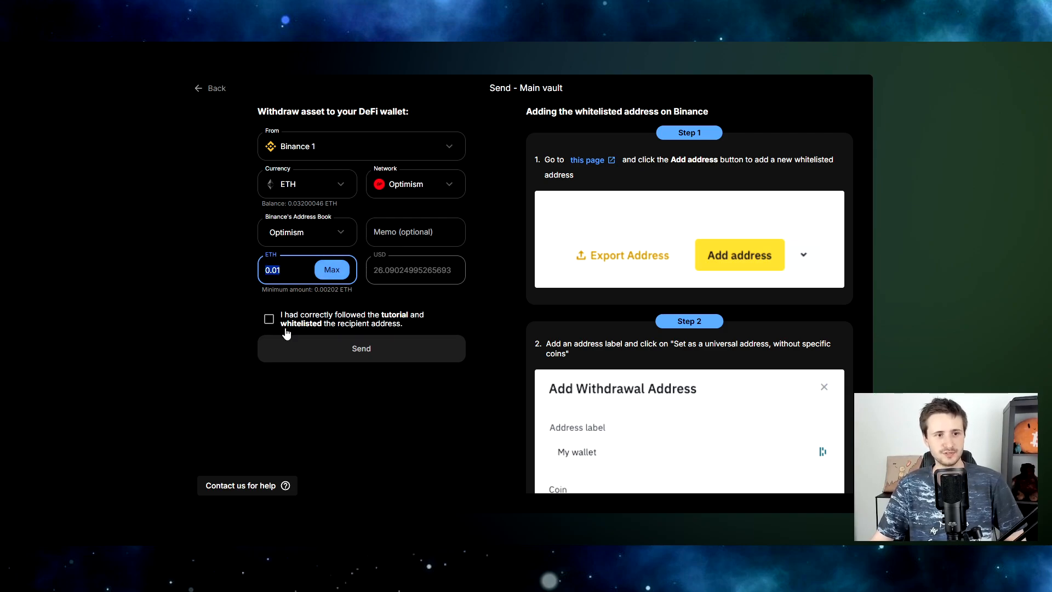
{"action": "left_click", "coordinate": [269, 320]}
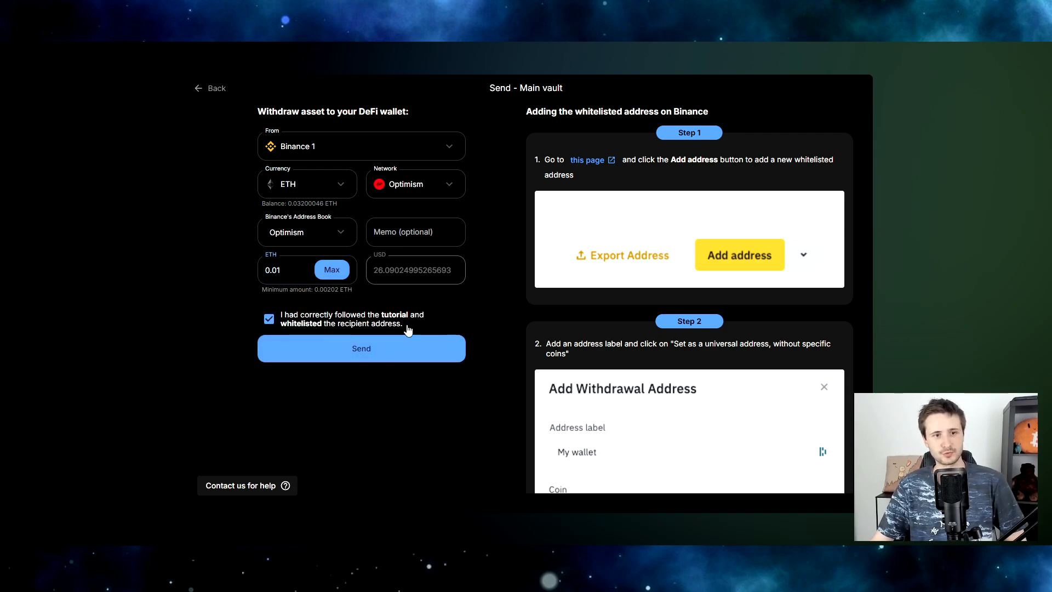
{"action": "scroll", "coordinate": [595, 304], "scroll_direction": "down", "scroll_amount": 5}
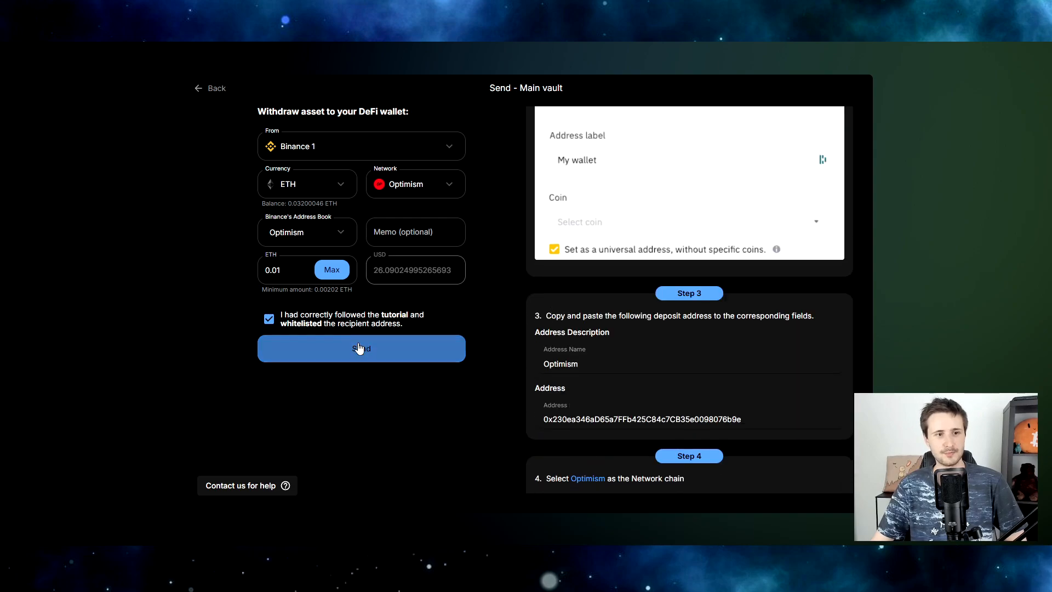
{"action": "left_click", "coordinate": [370, 356]}
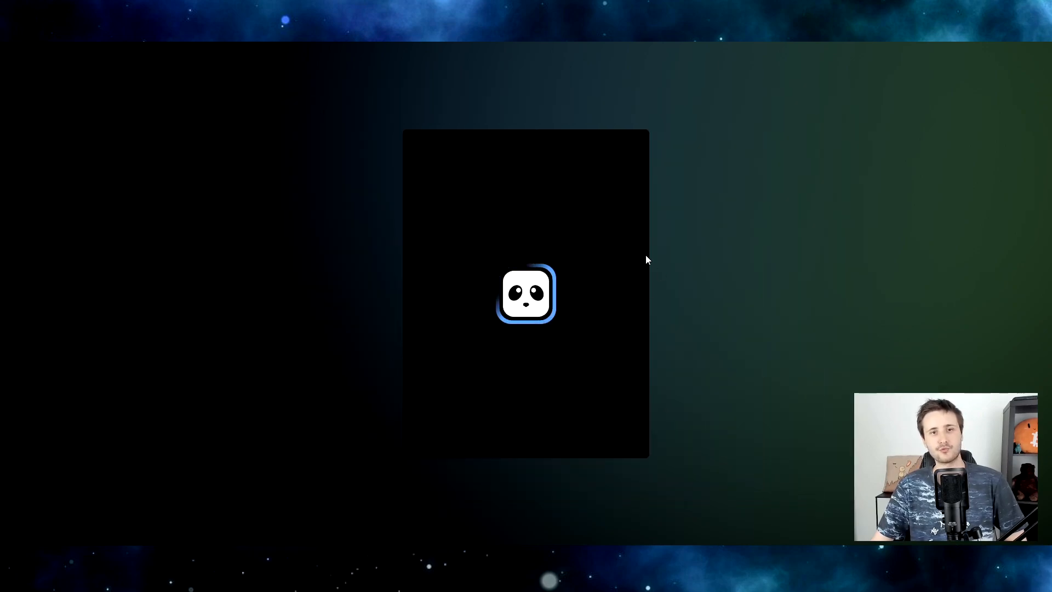
Confirm the 0.01 ETH withdrawal in the Confirm sending action dialog.
{"action": "left_click", "coordinate": [560, 399]}
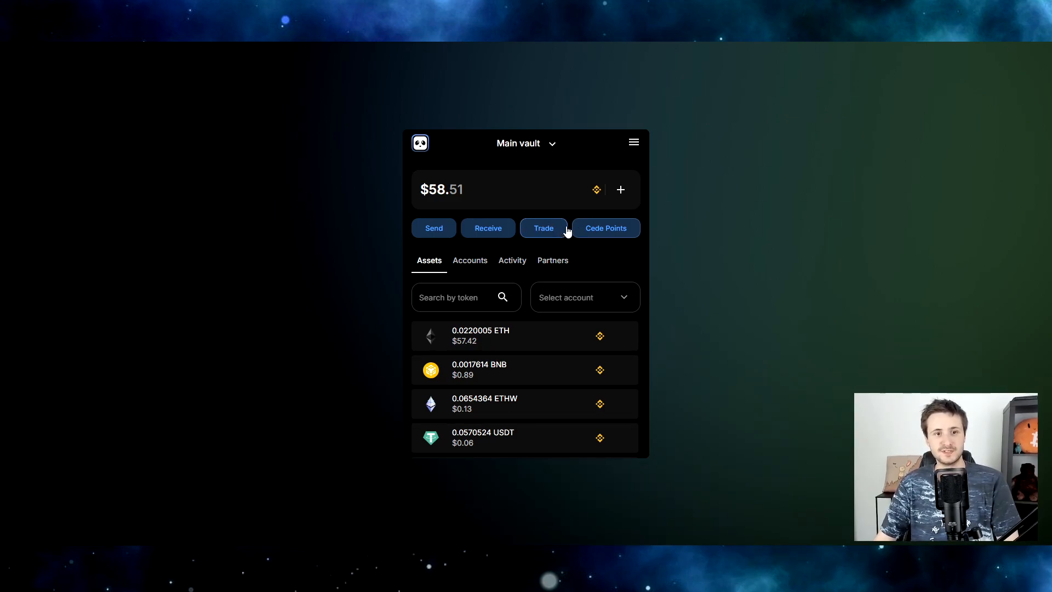
Set up a spot trade from the Binance 1 account that receives USDC.
{"action": "left_click", "coordinate": [544, 234]}
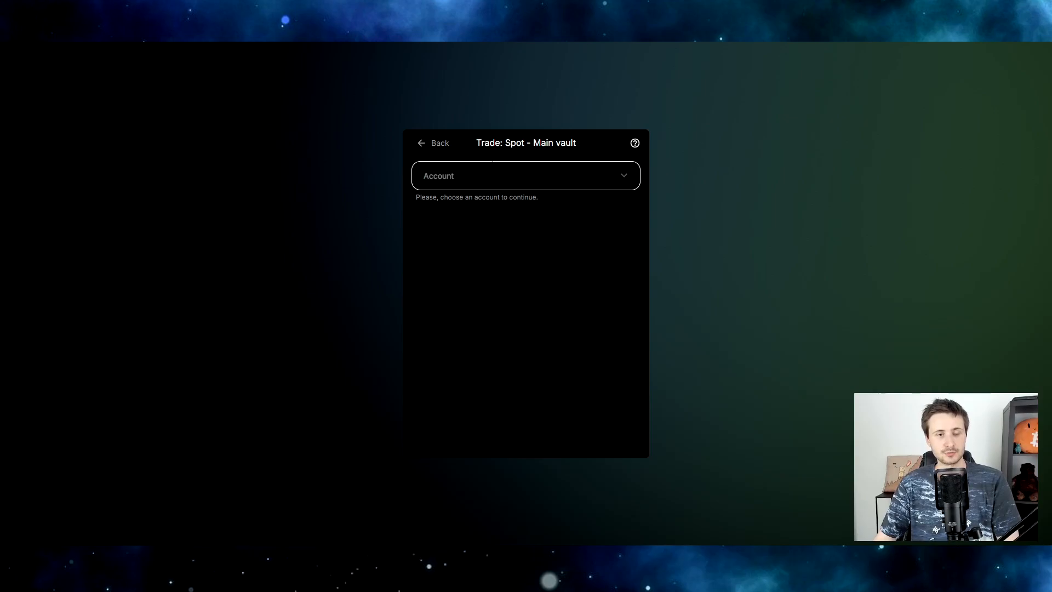
{"action": "left_click", "coordinate": [471, 175]}
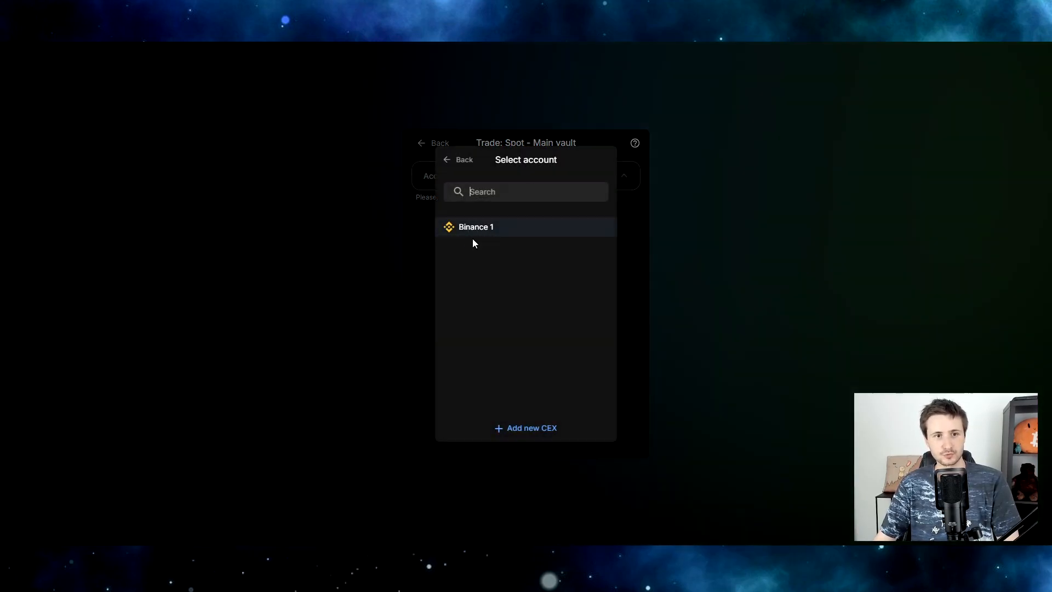
{"action": "left_click", "coordinate": [493, 234]}
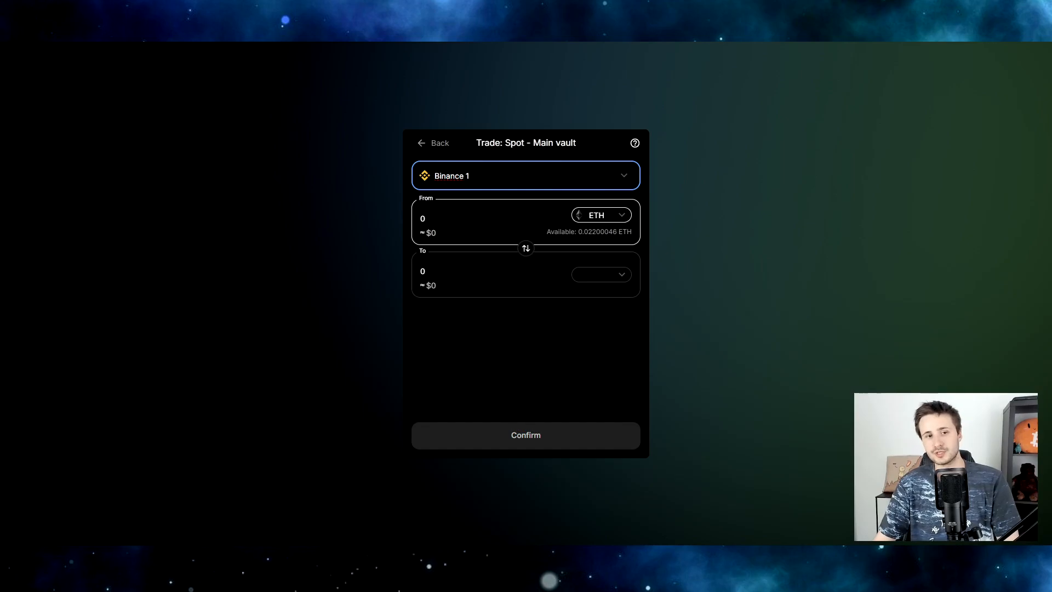
{"action": "left_click", "coordinate": [601, 274]}
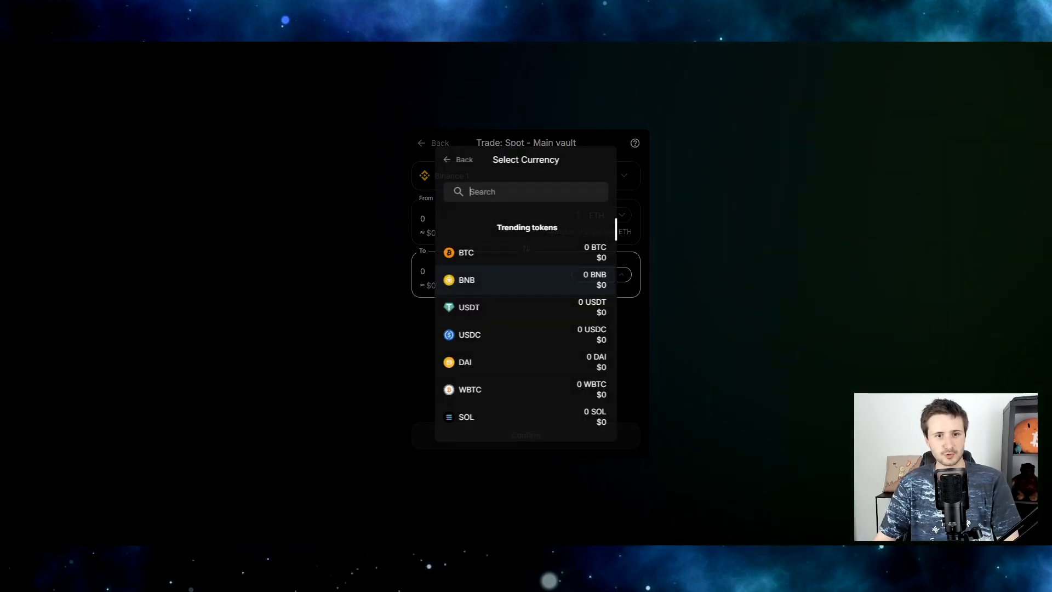
{"action": "scroll", "coordinate": [547, 371], "scroll_direction": "down", "scroll_amount": 3}
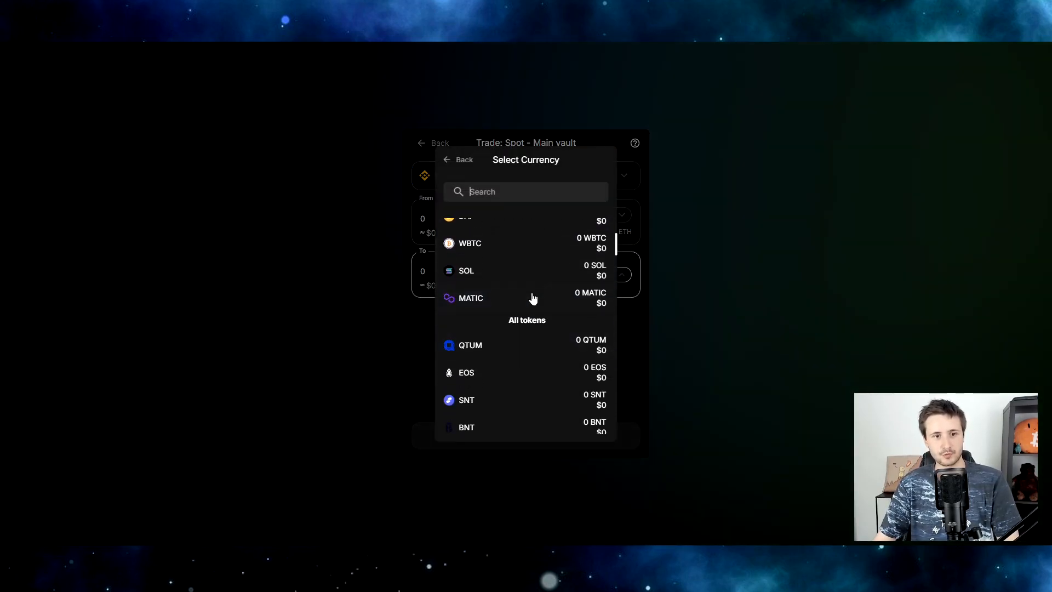
{"action": "scroll", "coordinate": [490, 319], "scroll_direction": "up", "scroll_amount": 1}
{"action": "scroll", "coordinate": [489, 319], "scroll_direction": "up", "scroll_amount": 1}
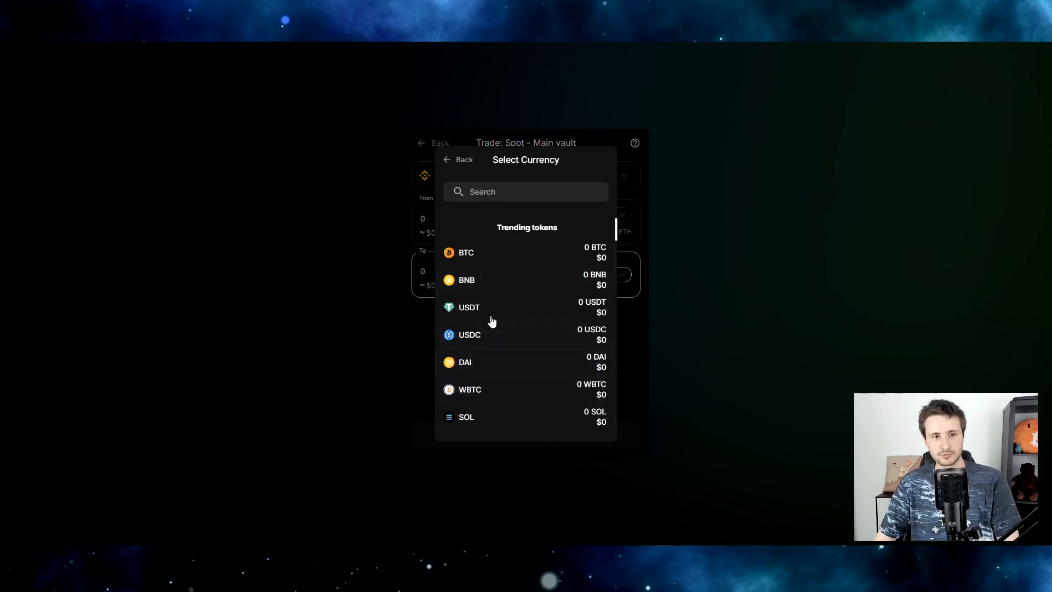
{"action": "left_click", "coordinate": [503, 336]}
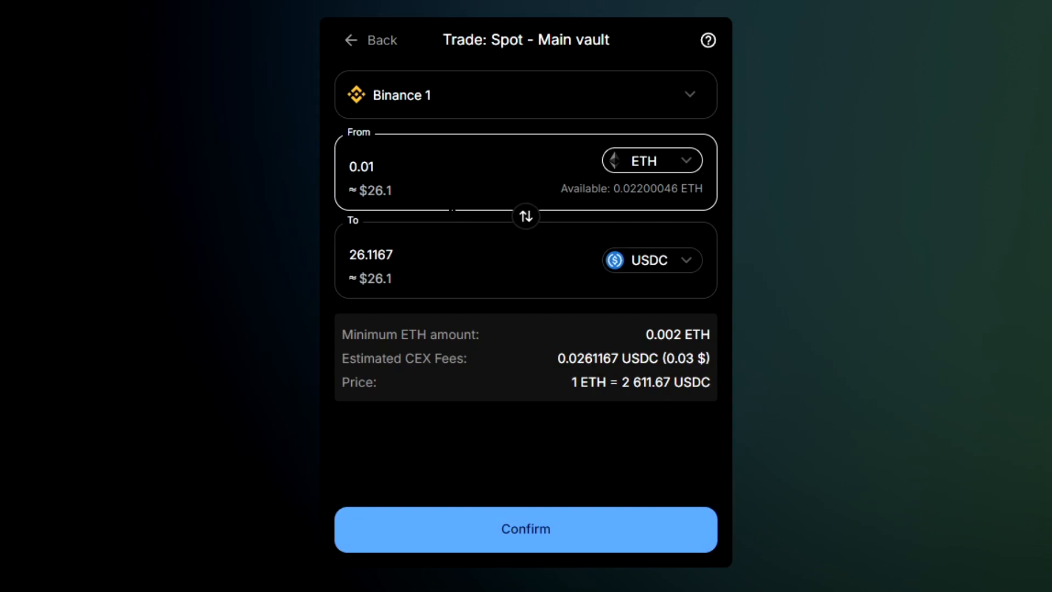
Confirm and execute the 0.01 ETH to USDC trade, then return to the Main vault.
{"action": "left_click", "coordinate": [526, 532]}
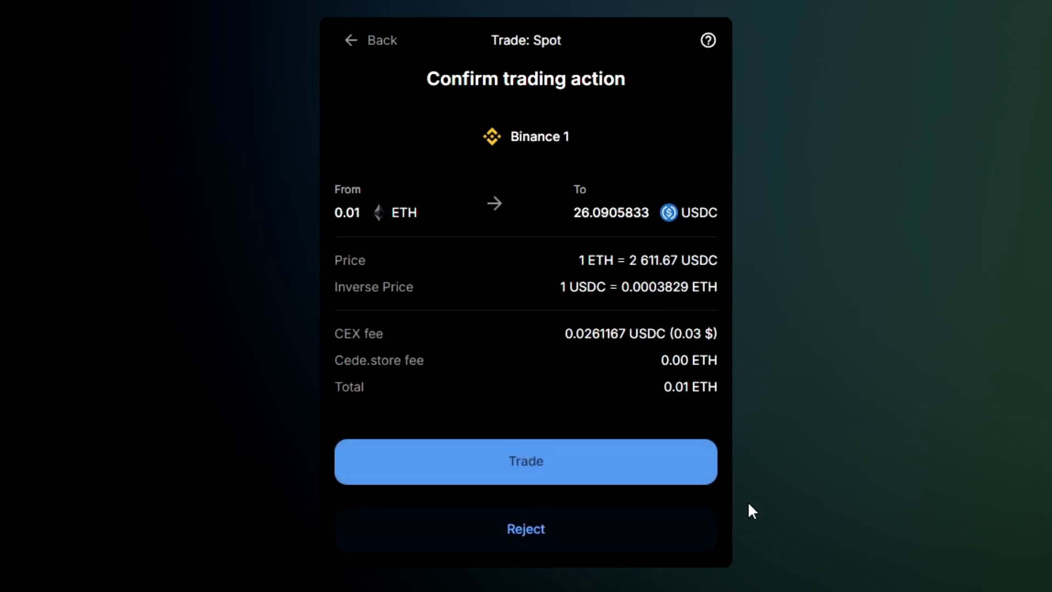
{"action": "left_click", "coordinate": [515, 467]}
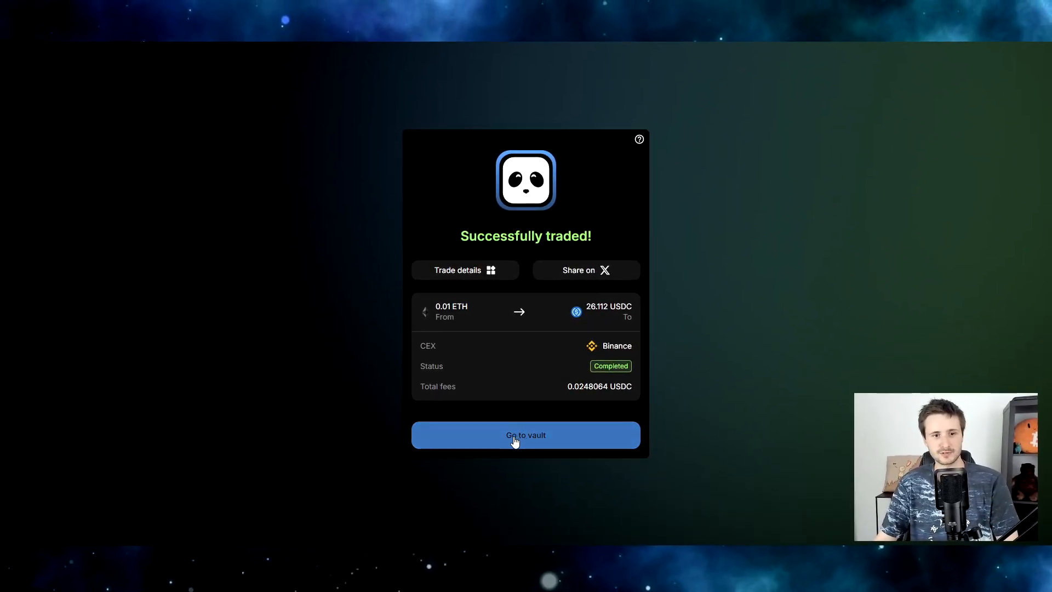
{"action": "left_click", "coordinate": [514, 439]}
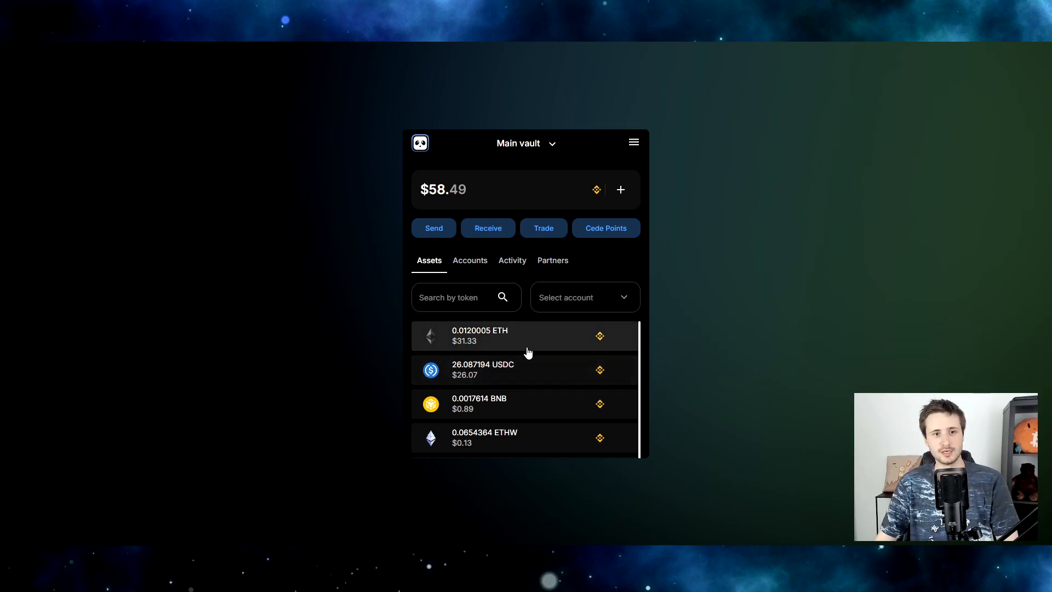
{"action": "key", "text": "alt+shift+r"}
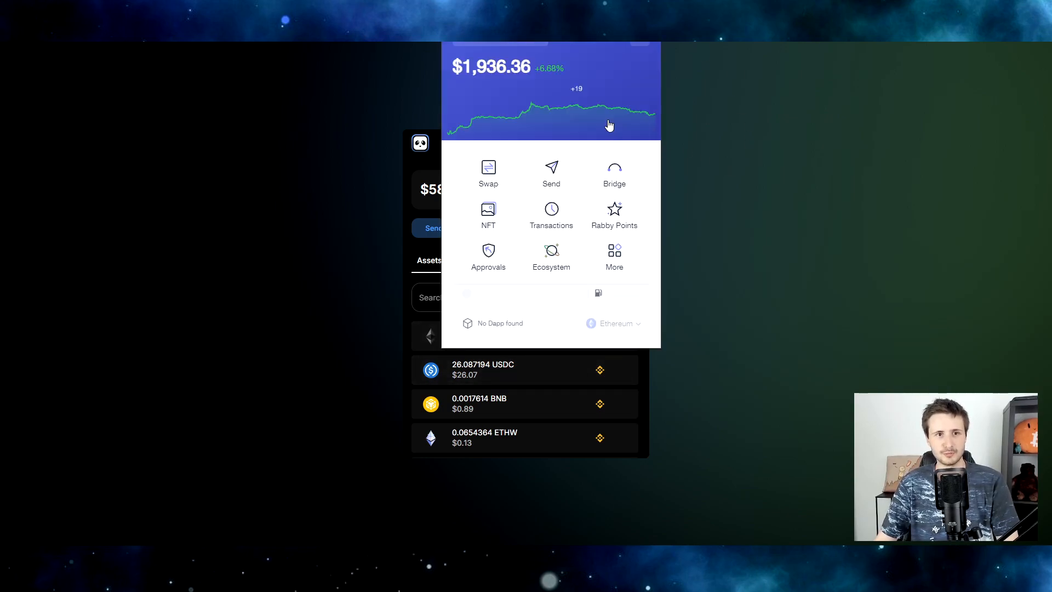
{"action": "left_click", "coordinate": [554, 103]}
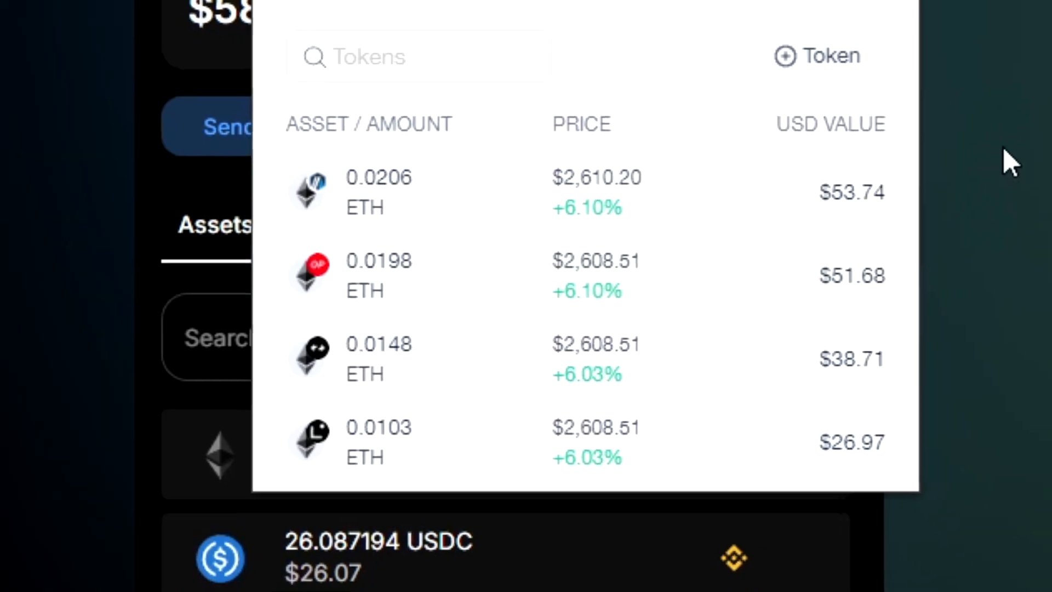
{"action": "left_click", "coordinate": [1040, 149]}
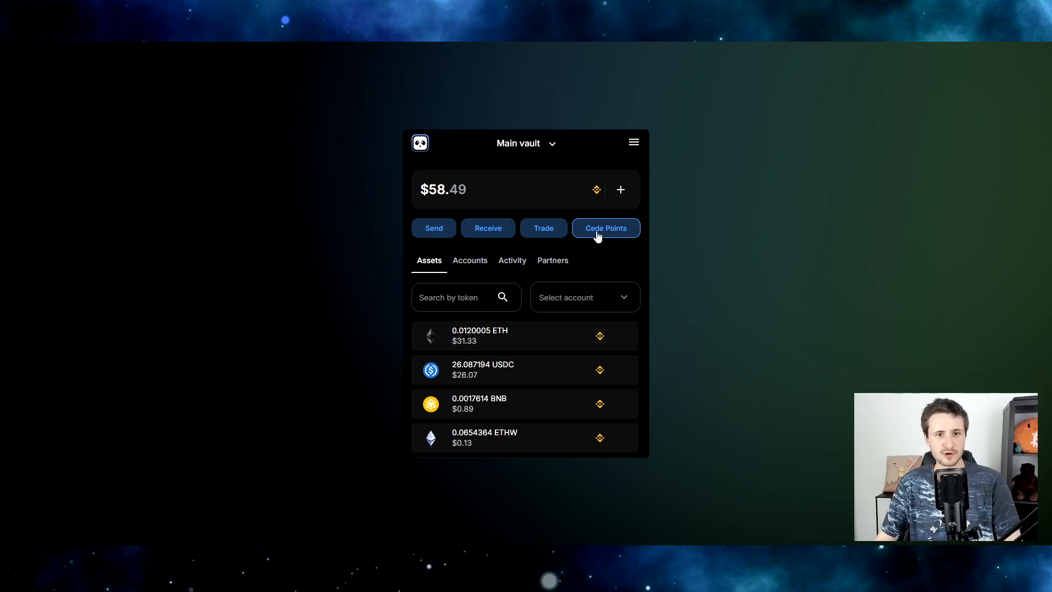
Open Cede Points at 120 points and highlight the StellaSwap quest's reward description.
{"action": "left_click", "coordinate": [609, 232]}
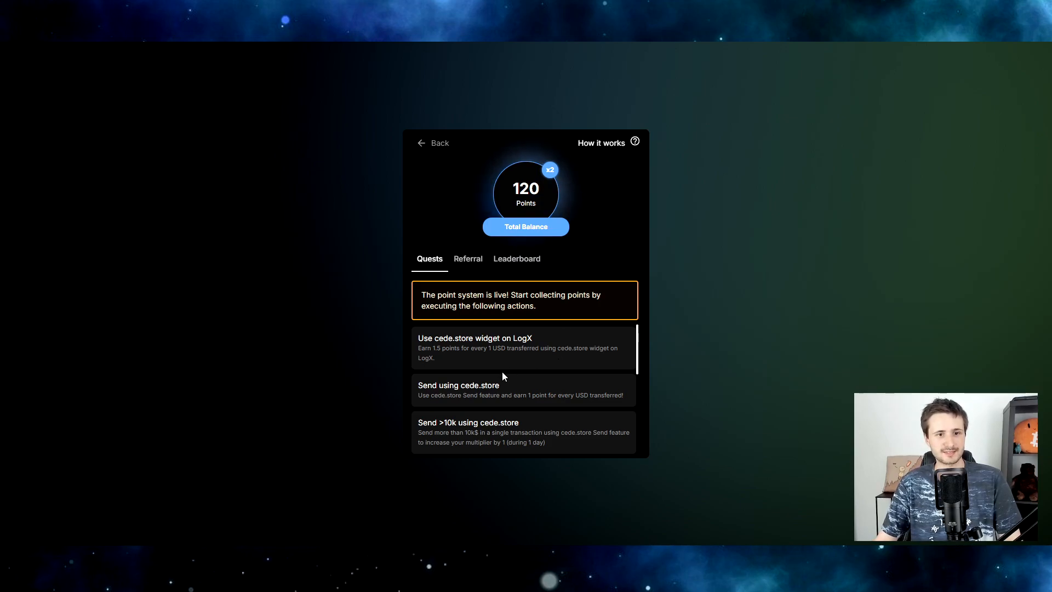
{"action": "scroll", "coordinate": [502, 372], "scroll_direction": "down", "scroll_amount": 3}
{"action": "scroll", "coordinate": [509, 370], "scroll_direction": "down", "scroll_amount": 2}
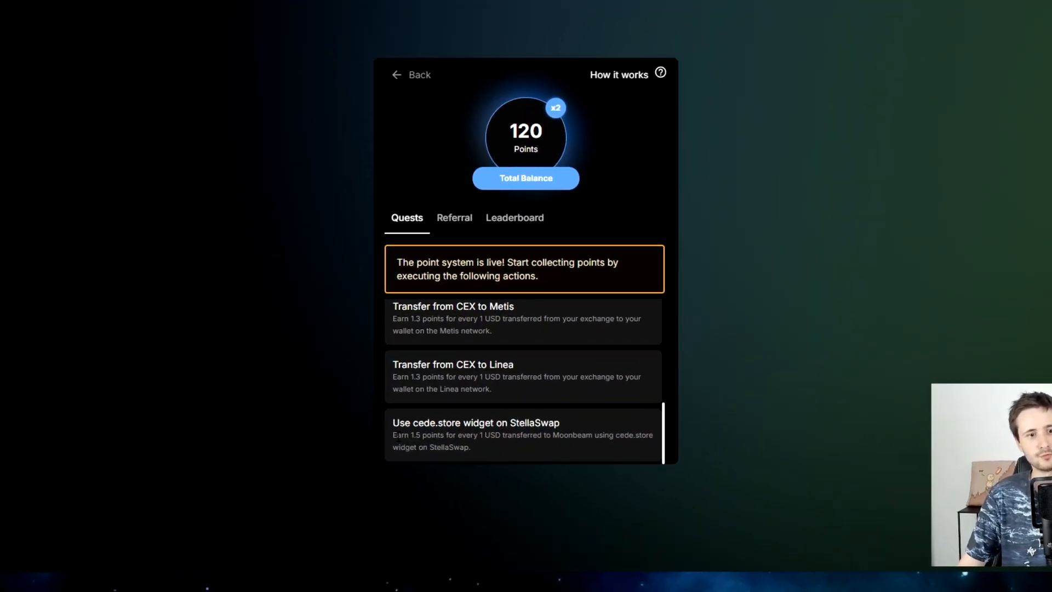
{"action": "mouse_move", "coordinate": [397, 436]}
{"action": "left_mouse_down"}
{"action": "mouse_move", "coordinate": [461, 436]}
{"action": "mouse_move", "coordinate": [445, 446]}
{"action": "mouse_move", "coordinate": [414, 438]}
{"action": "left_mouse_up"}
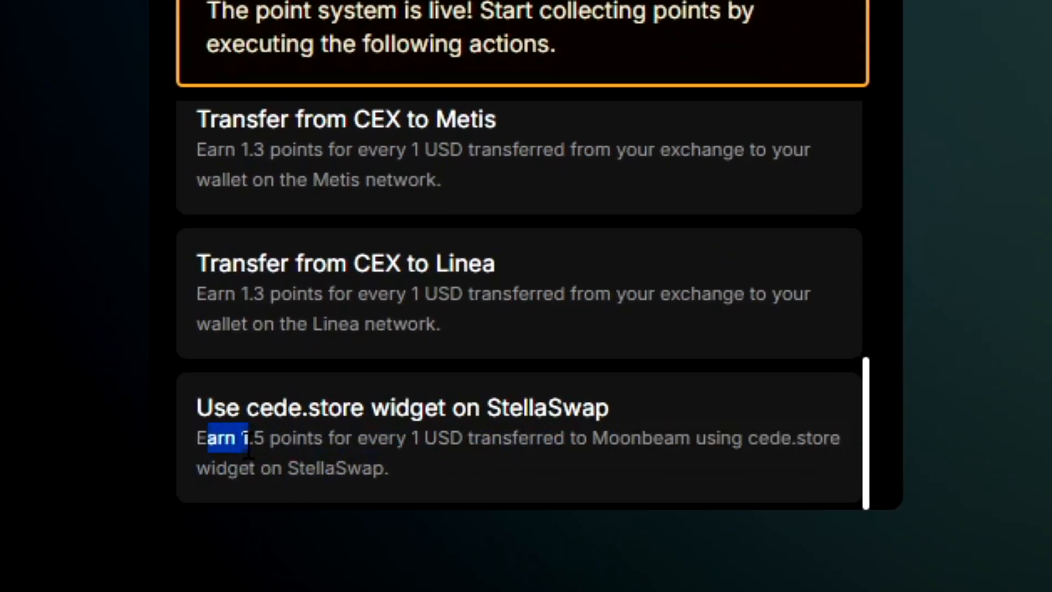
{"action": "left_click_drag", "start_coordinate": [247, 449], "coordinate": [542, 495]}
{"action": "left_click", "coordinate": [270, 450]}
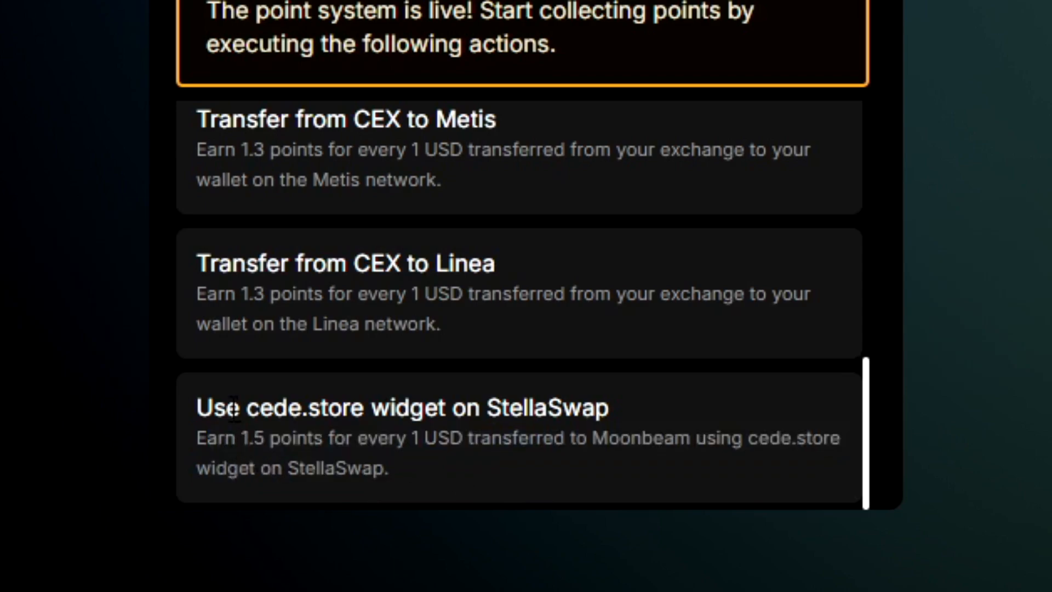
Highlight the Metis and Linea quest titles and descriptions.
{"action": "scroll", "coordinate": [214, 296], "scroll_direction": "up", "scroll_amount": 1}
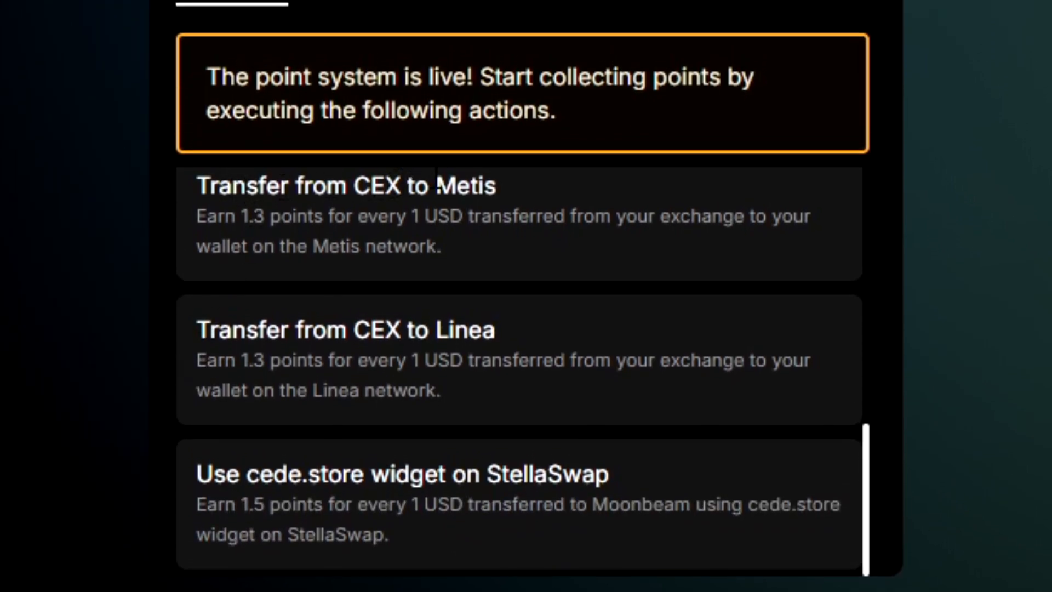
{"action": "left_click_drag", "start_coordinate": [419, 388], "coordinate": [196, 228]}
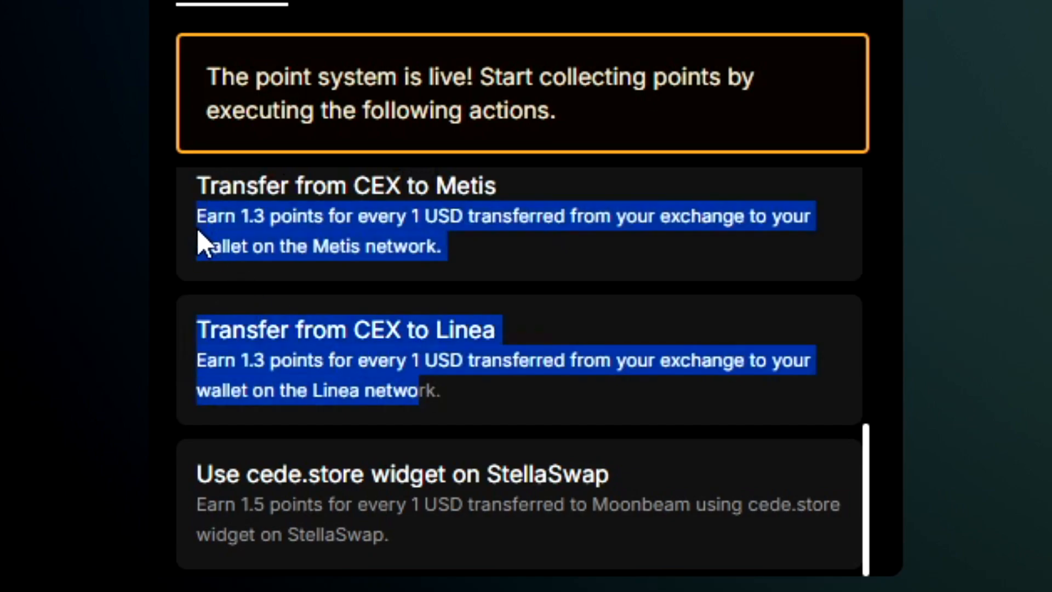
{"action": "left_click", "coordinate": [367, 356]}
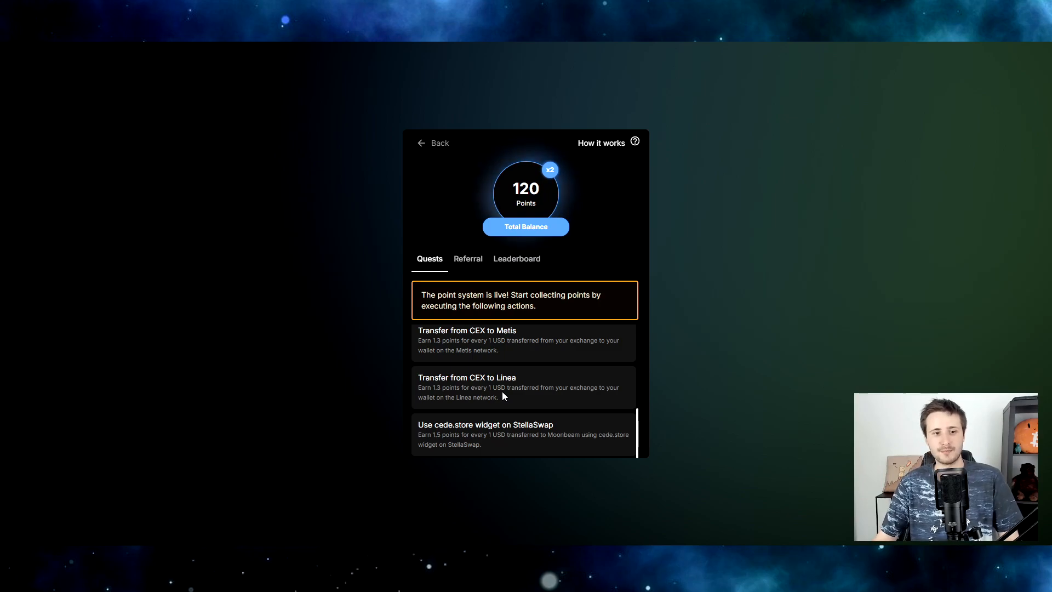
{"action": "left_click_drag", "start_coordinate": [512, 396], "coordinate": [416, 382]}
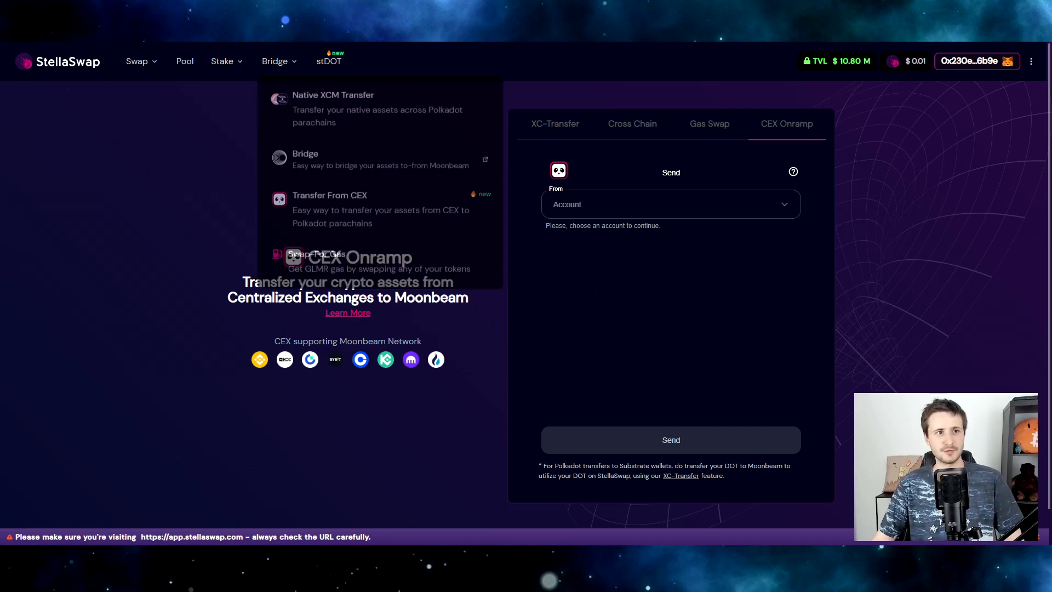
Choose Binance 1 as the source account and USDC as the currency to send.
{"action": "left_click", "coordinate": [702, 213]}
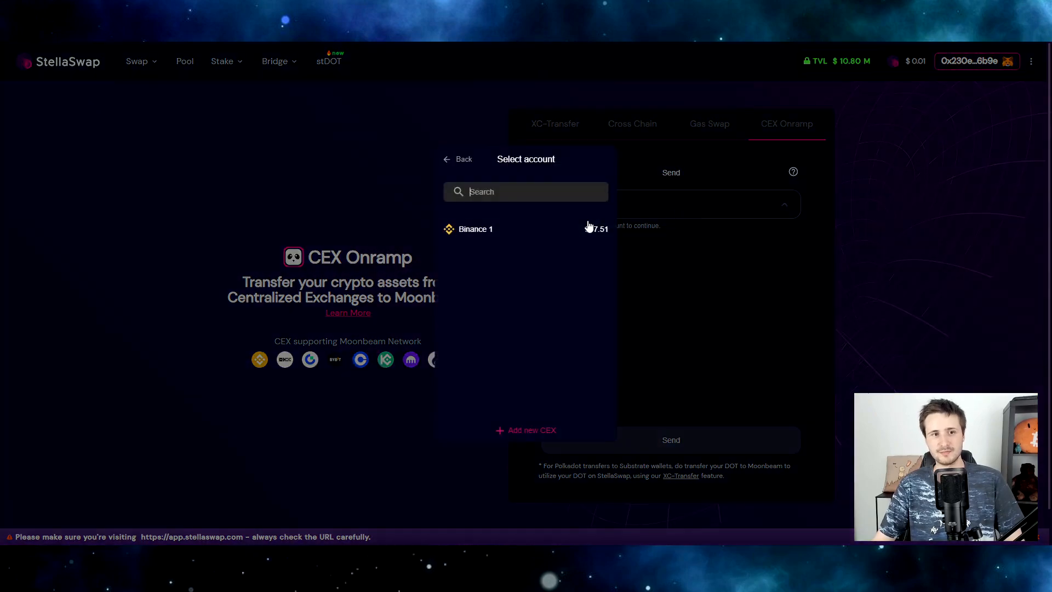
{"action": "left_click", "coordinate": [554, 233]}
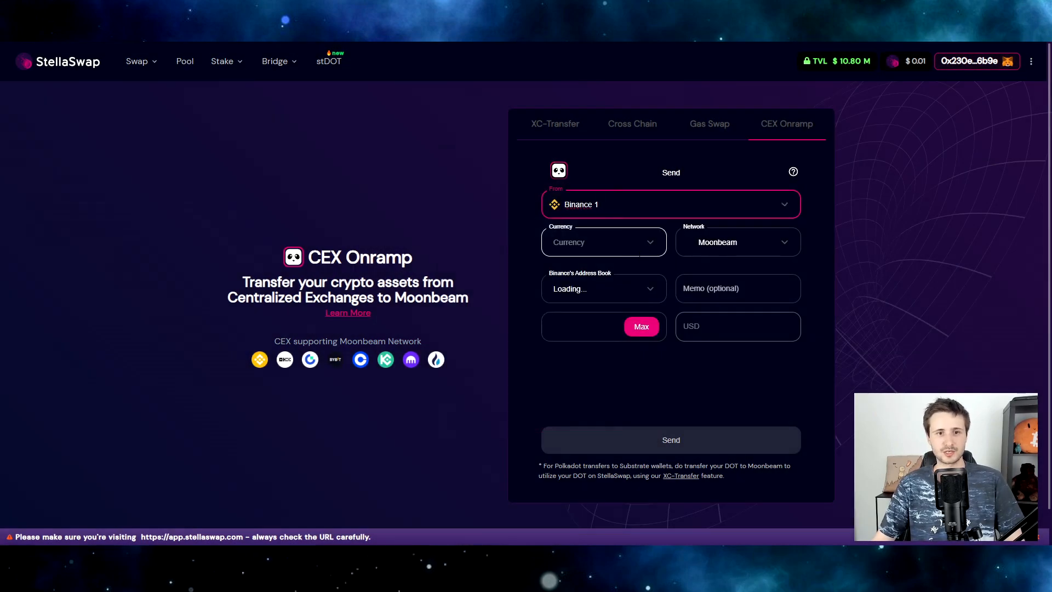
{"action": "left_click", "coordinate": [548, 241]}
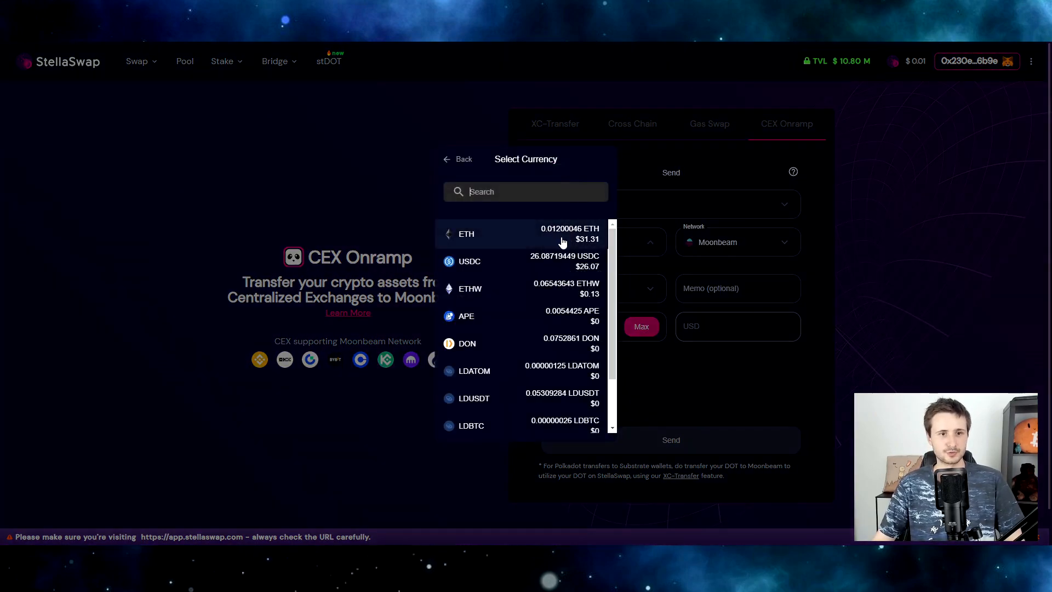
{"action": "left_click", "coordinate": [590, 268]}
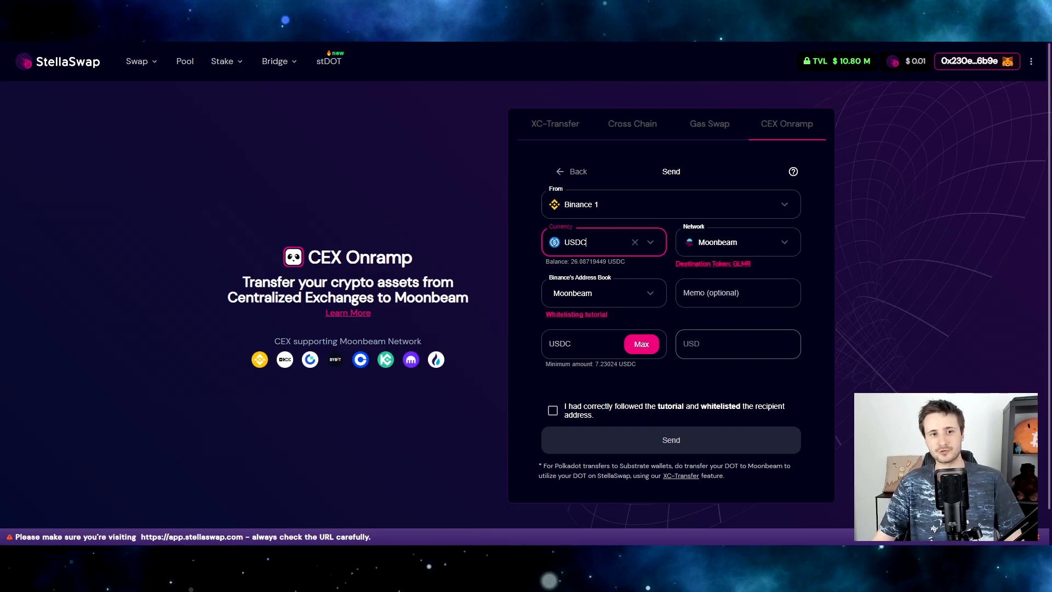
{"action": "left_click", "coordinate": [586, 241]}
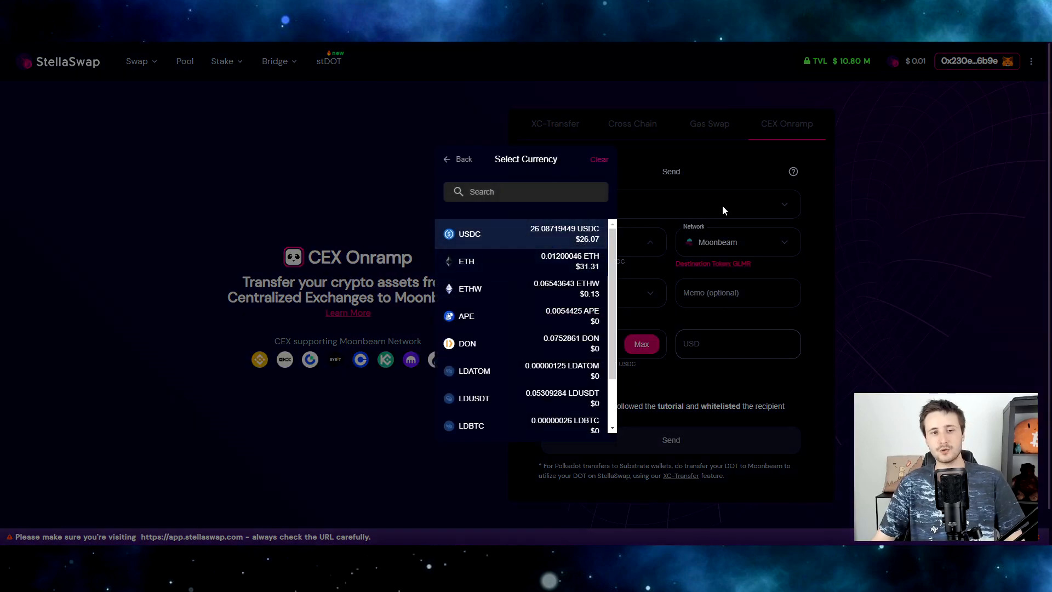
{"action": "left_click", "coordinate": [840, 219]}
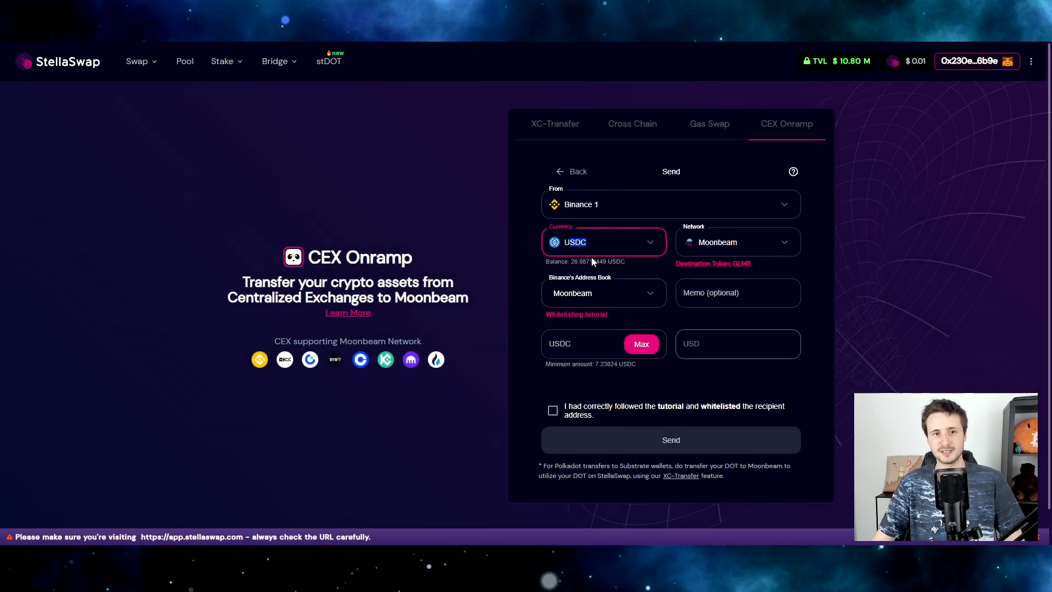
{"action": "left_click", "coordinate": [727, 269]}
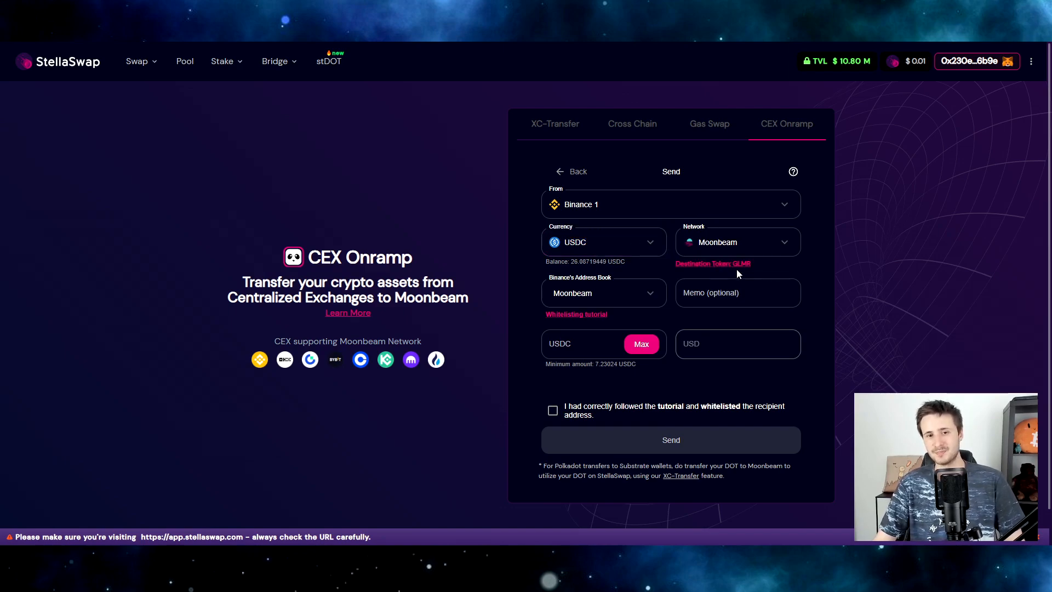
Enter 8 as the USDC amount and tick the whitelisted-address confirmation.
{"action": "left_click", "coordinate": [581, 344]}
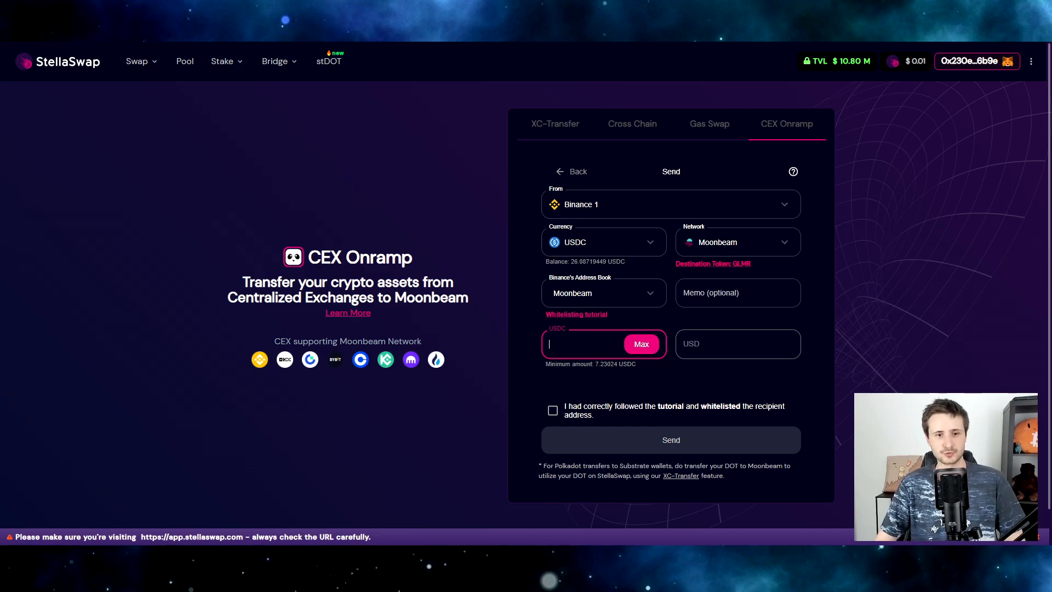
{"action": "type", "text": "8"}
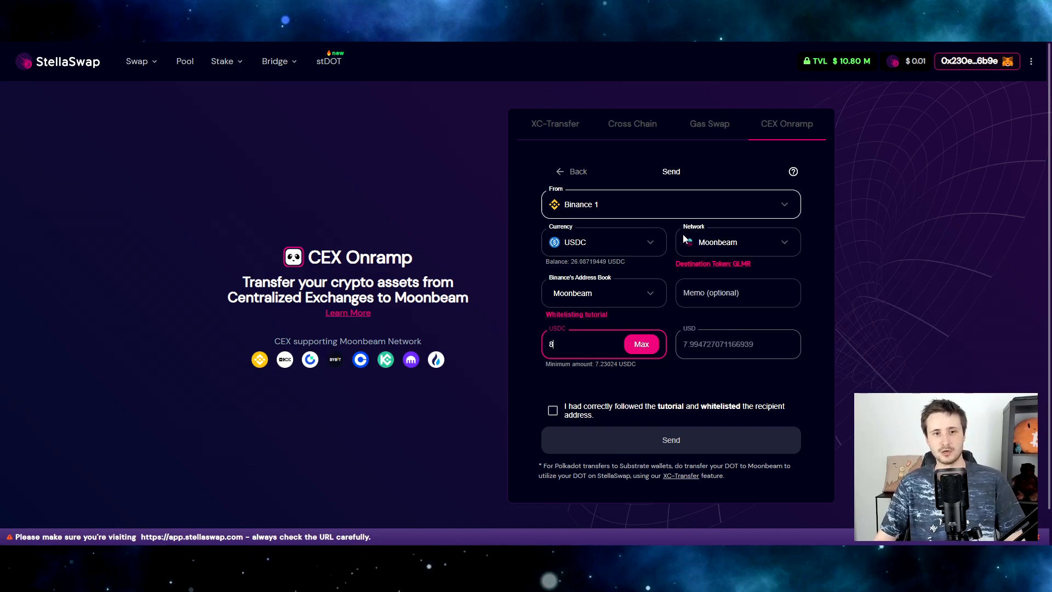
{"action": "left_click", "coordinate": [552, 411]}
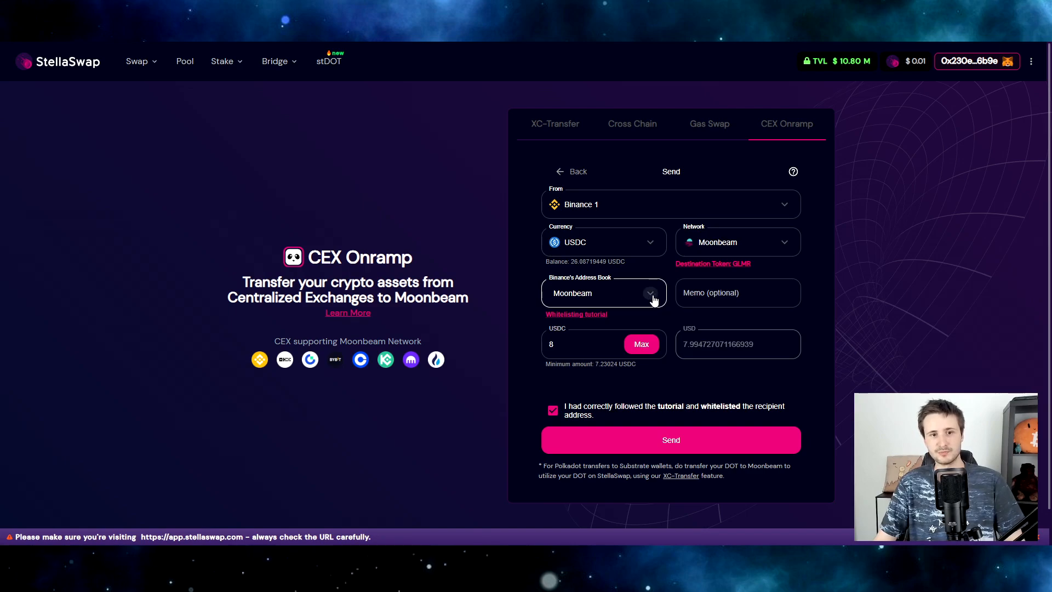
Submit the 8 USDC send and accept the USDC → BTC → GLMR route summary.
{"action": "left_click", "coordinate": [685, 442]}
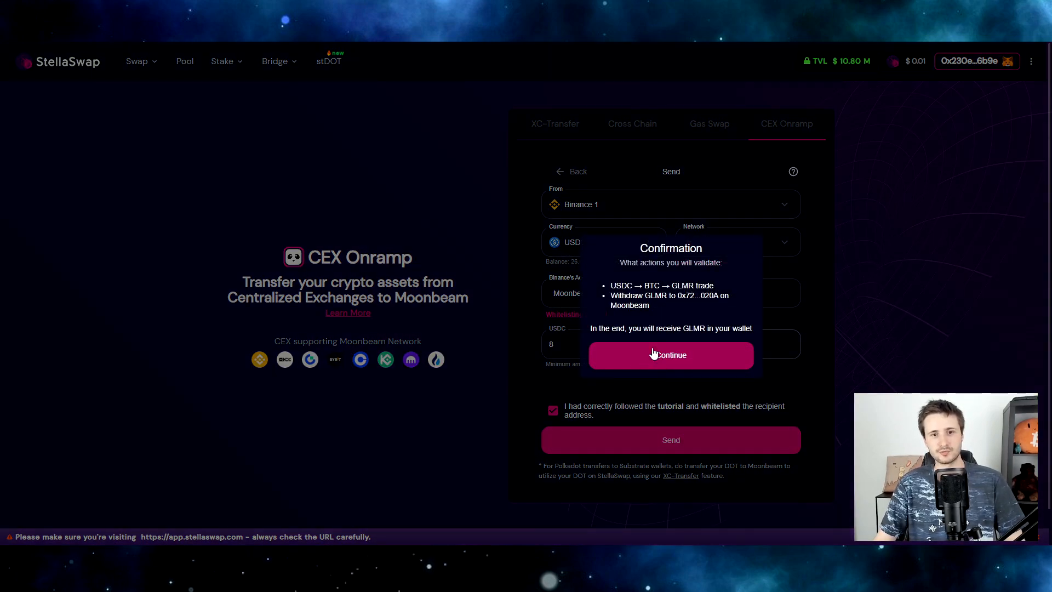
{"action": "left_click_drag", "start_coordinate": [610, 285], "coordinate": [579, 272]}
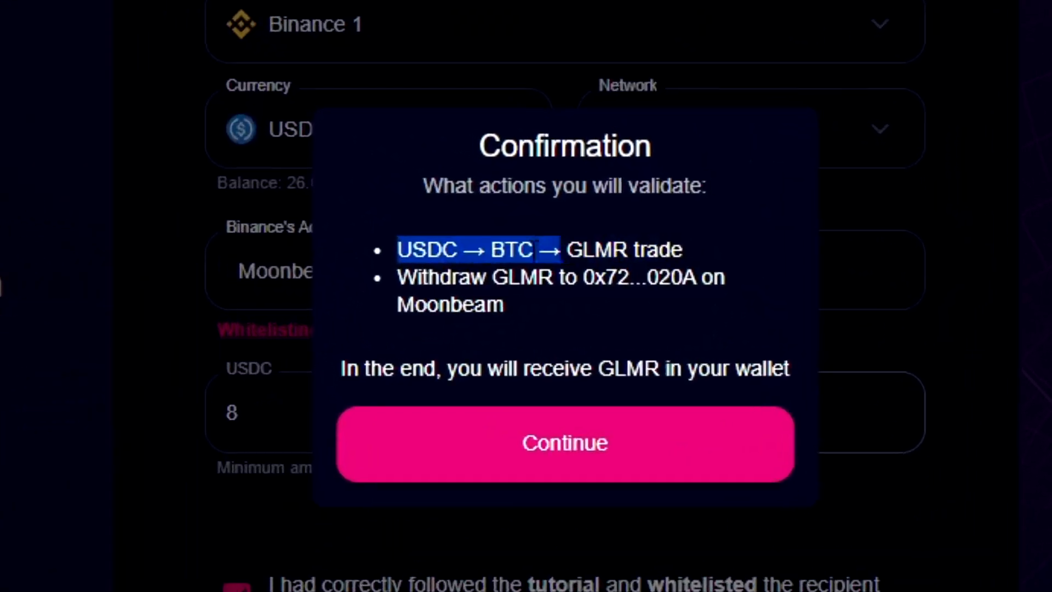
{"action": "left_click_drag", "start_coordinate": [444, 239], "coordinate": [694, 274]}
{"action": "left_click", "coordinate": [473, 267]}
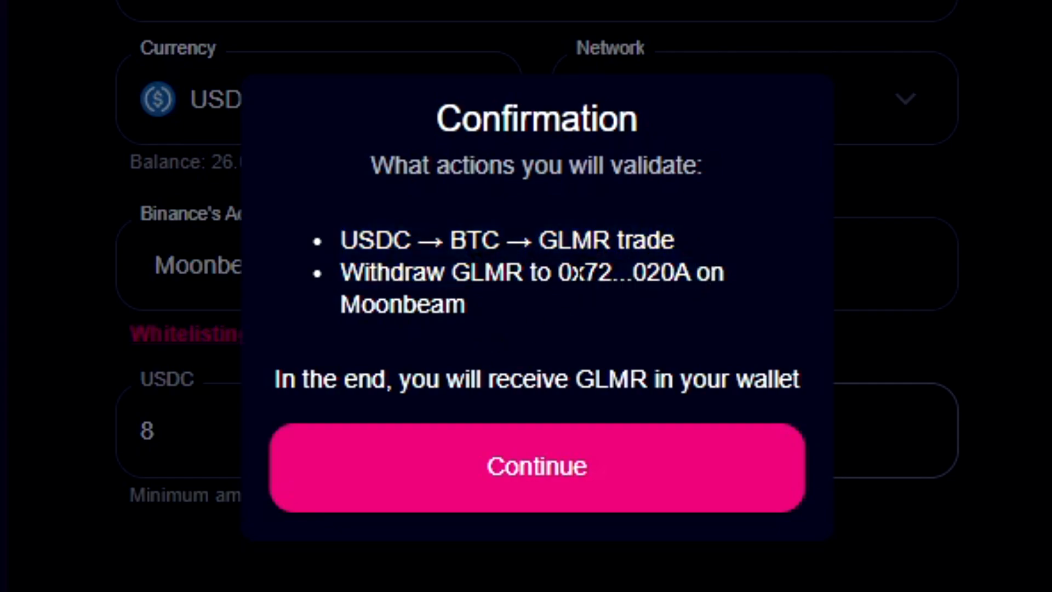
{"action": "left_click", "coordinate": [493, 466]}
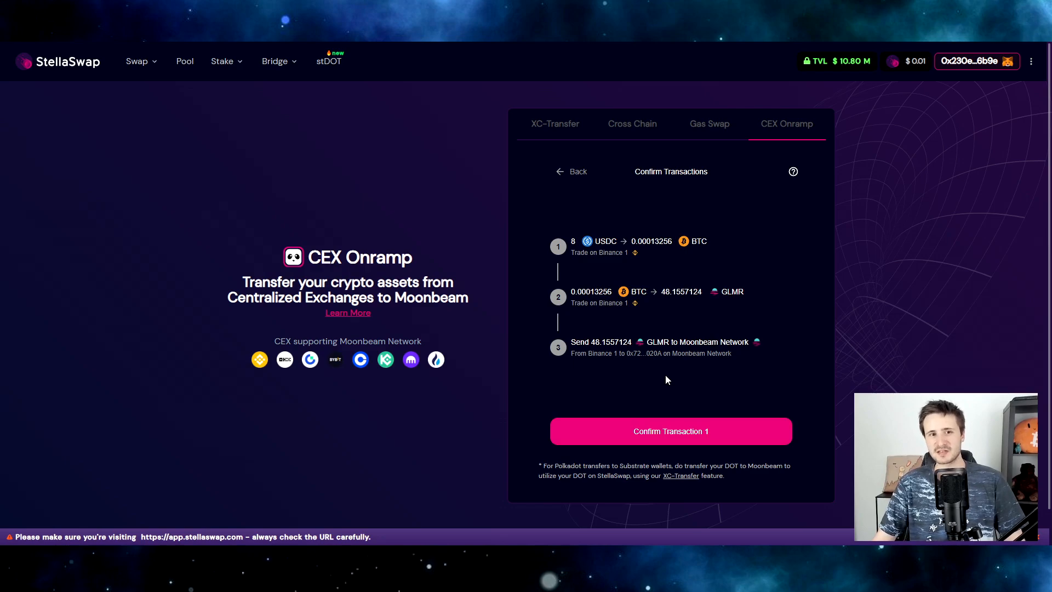
Approve the USDC-to-BTC trade and the 47.1528 GLMR send to Moonbeam.
{"action": "left_click", "coordinate": [669, 431]}
{"action": "left_click_drag", "start_coordinate": [880, 24], "coordinate": [780, 114]}
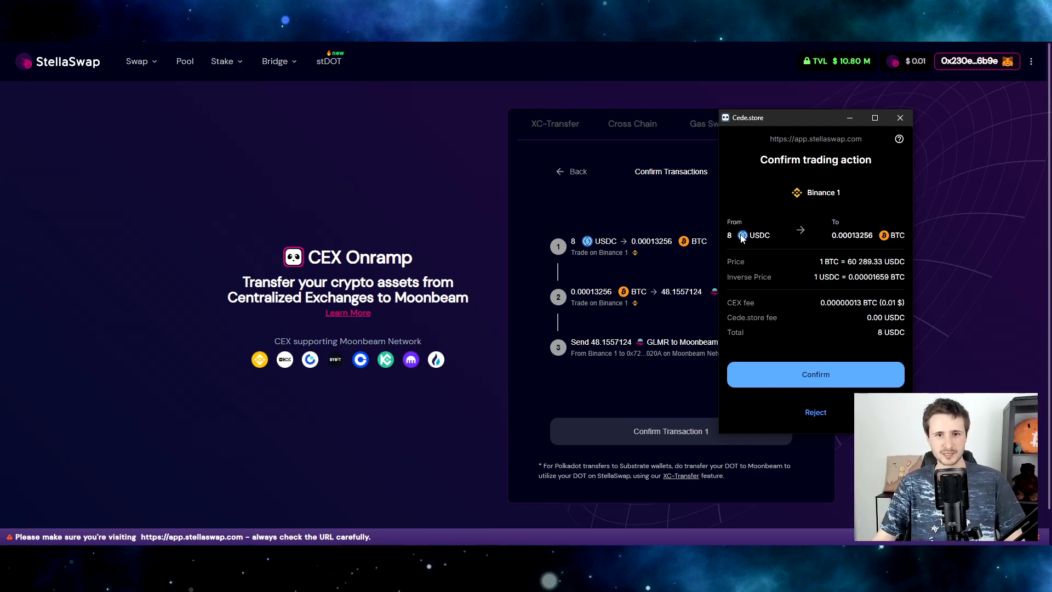
{"action": "left_click", "coordinate": [812, 374]}
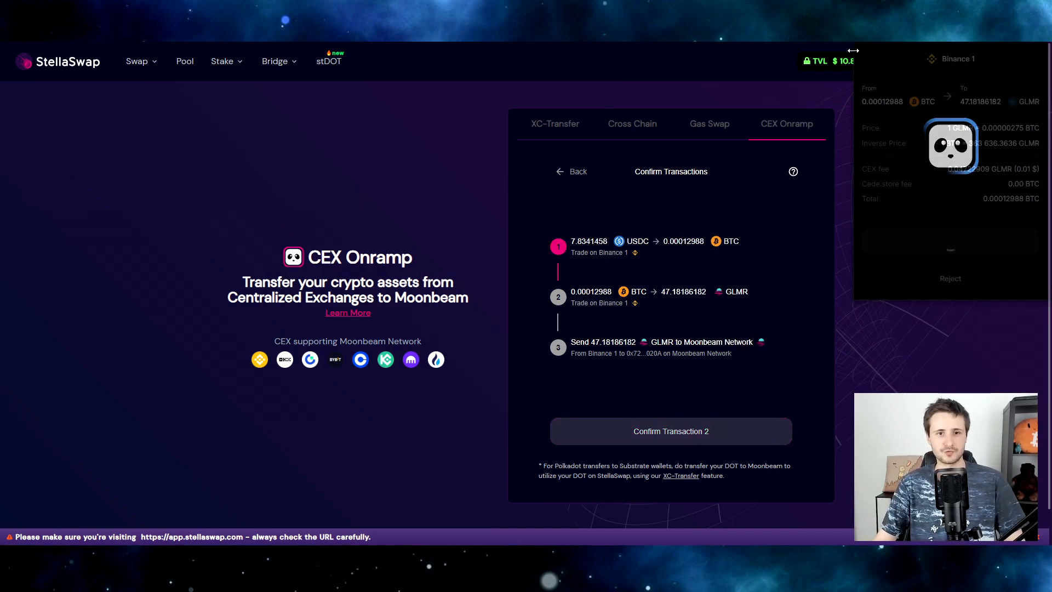
{"action": "left_click_drag", "start_coordinate": [749, 95], "coordinate": [724, 110]}
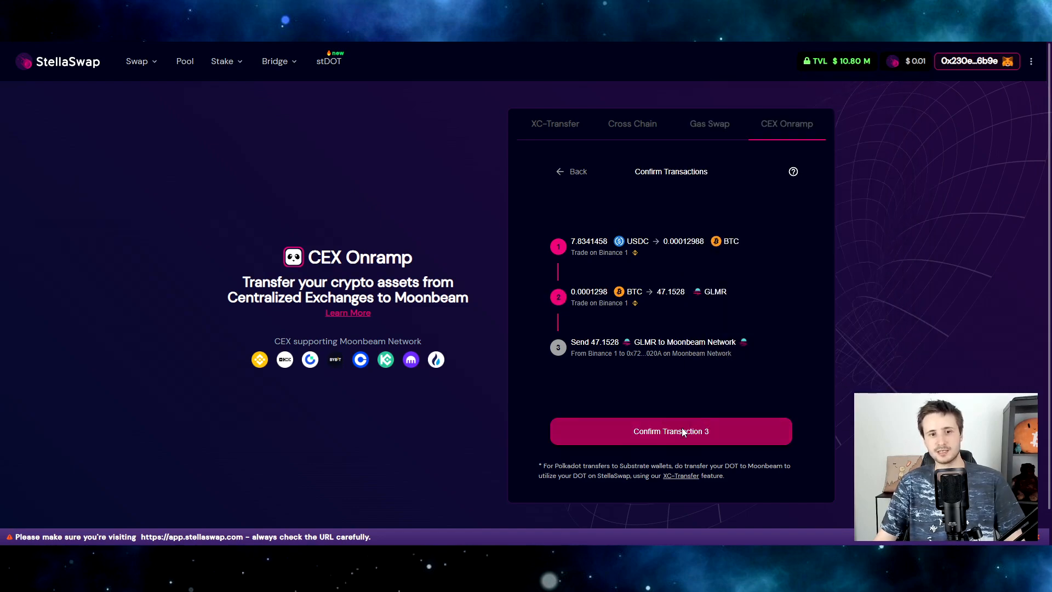
{"action": "left_click", "coordinate": [682, 431]}
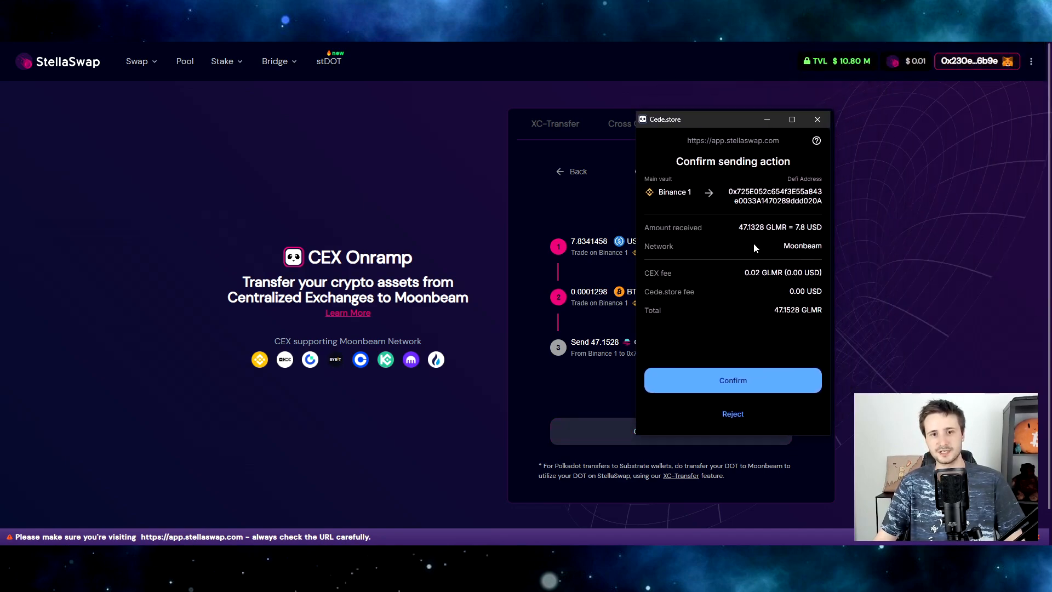
{"action": "left_click", "coordinate": [773, 378]}
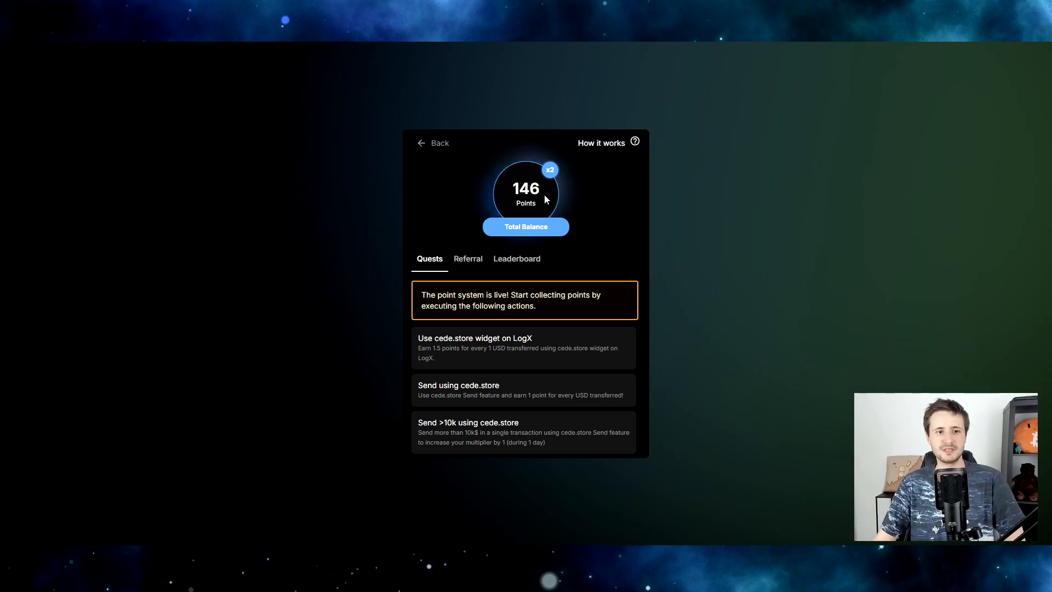
Scroll the Quests list, then view the Leaderboard showing rank #93 of 233.
{"action": "scroll", "coordinate": [575, 357], "scroll_direction": "down", "scroll_amount": 5}
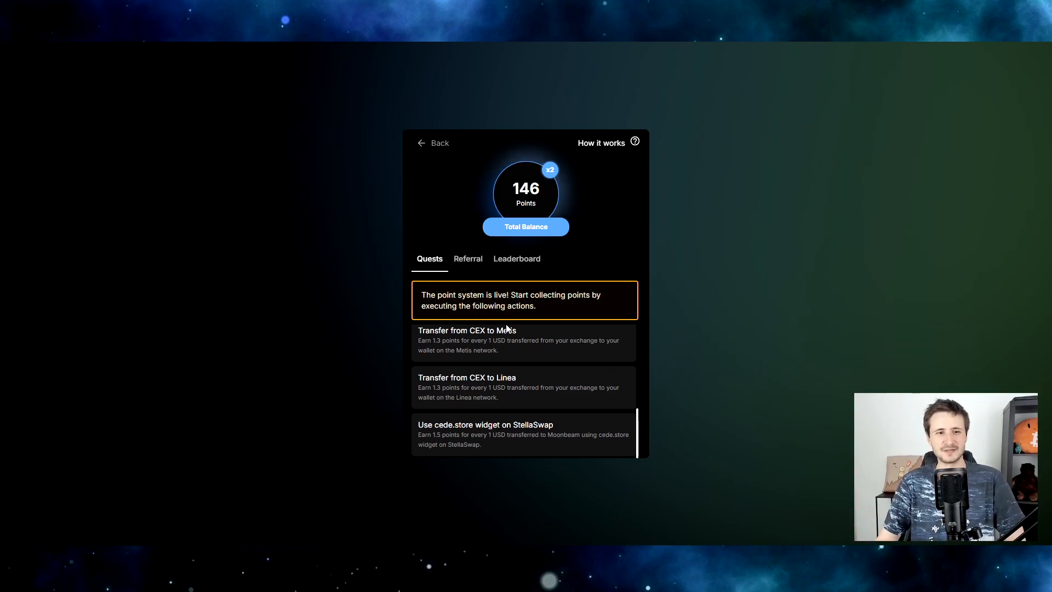
{"action": "scroll", "coordinate": [513, 417], "scroll_direction": "up", "scroll_amount": 5}
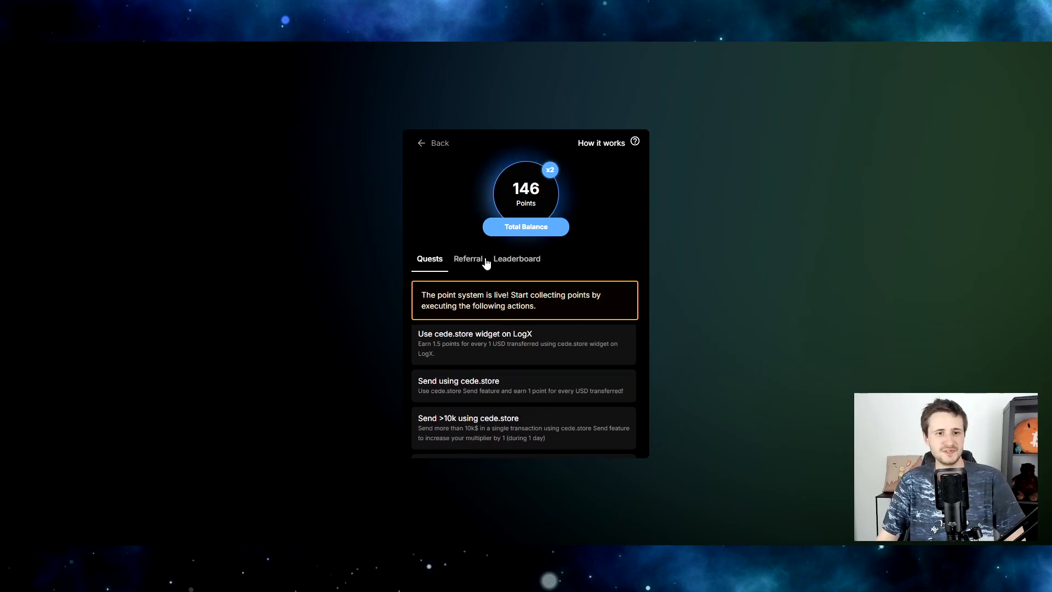
{"action": "left_click", "coordinate": [517, 259]}
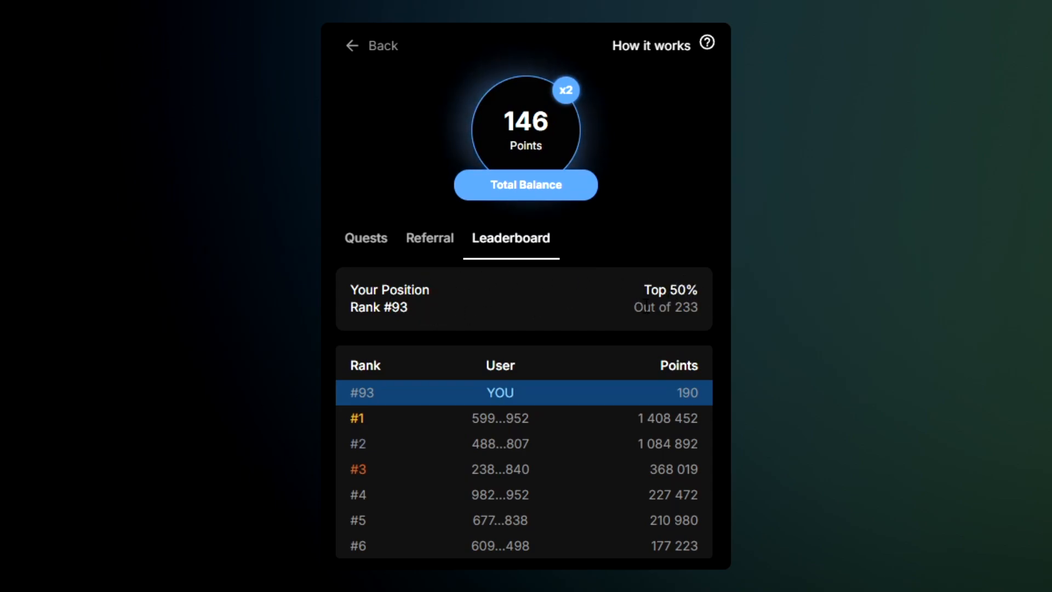
Highlight the 233 participant total on the leaderboard, then clear it.
{"action": "double_click", "coordinate": [704, 308]}
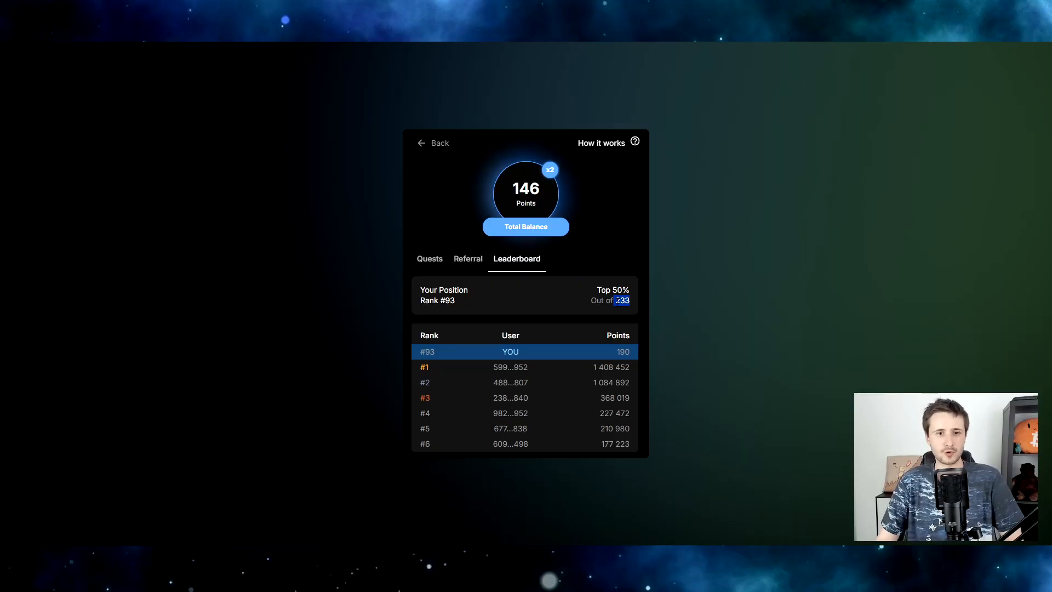
{"action": "left_click", "coordinate": [551, 287]}
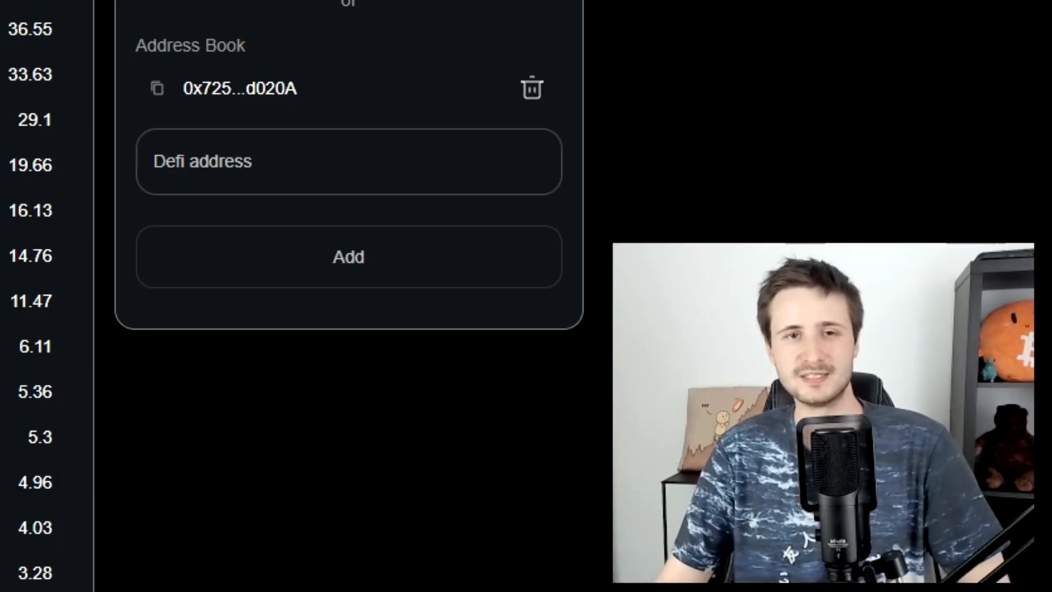
{"action": "scroll", "coordinate": [350, 296], "scroll_direction": "down", "scroll_amount": 15}
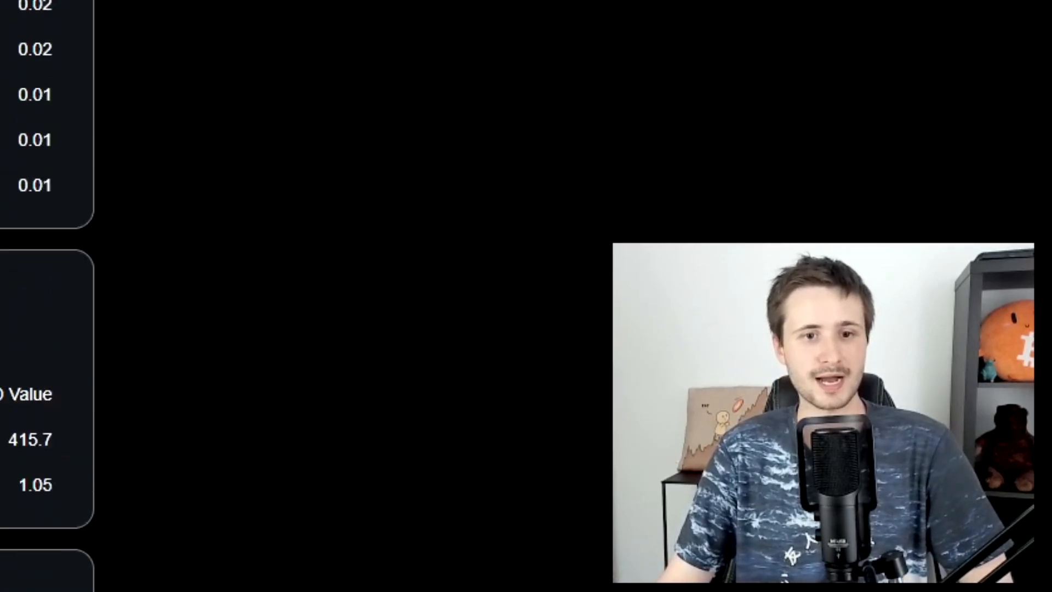
{"action": "scroll", "coordinate": [351, 296], "scroll_direction": "down", "scroll_amount": 5}
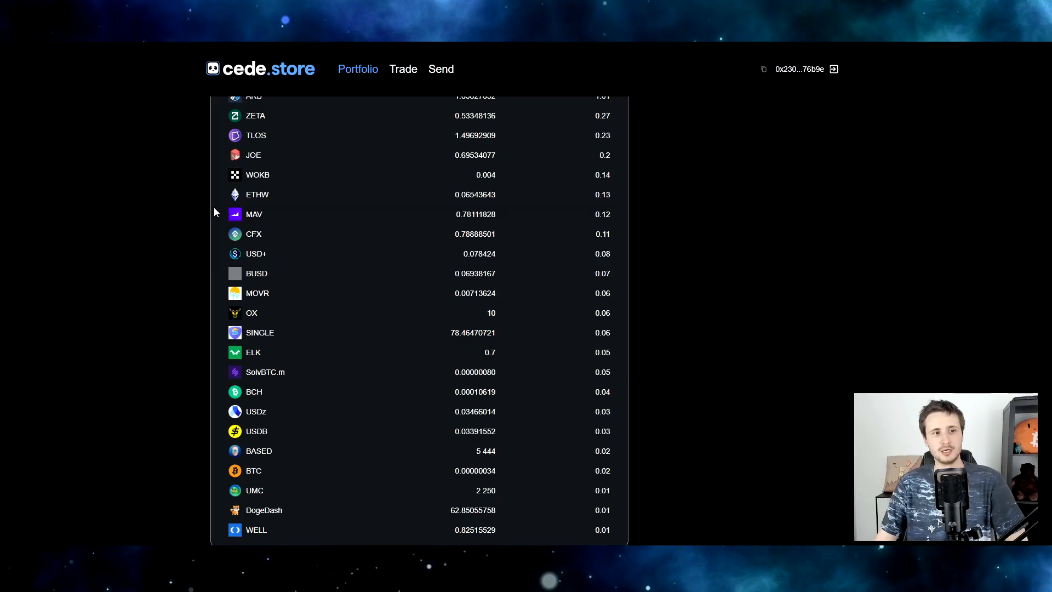
{"action": "scroll", "coordinate": [214, 207], "scroll_direction": "up", "scroll_amount": 10}
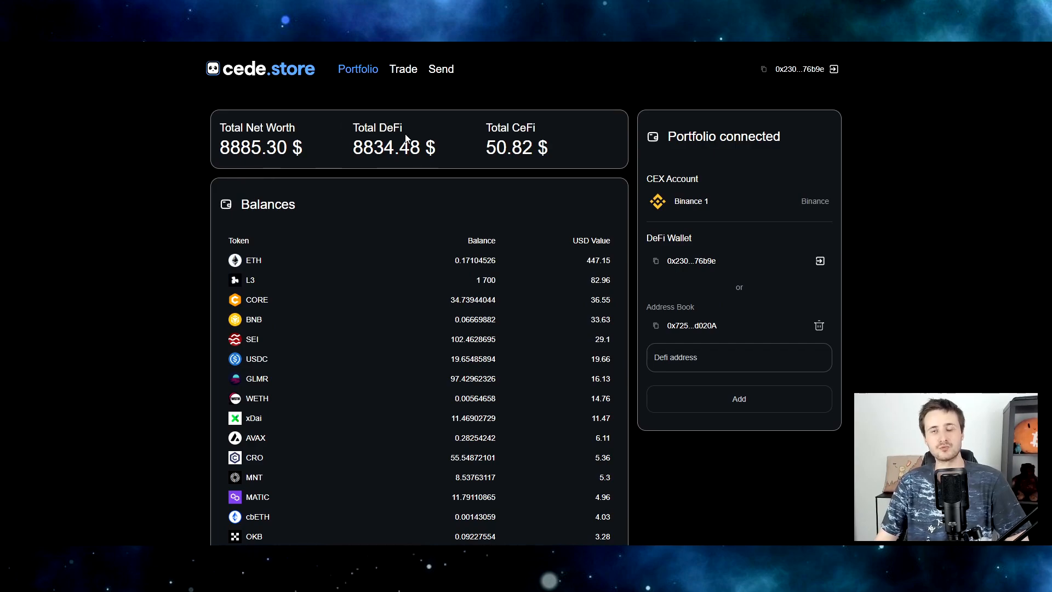
{"action": "left_click", "coordinate": [258, 262]}
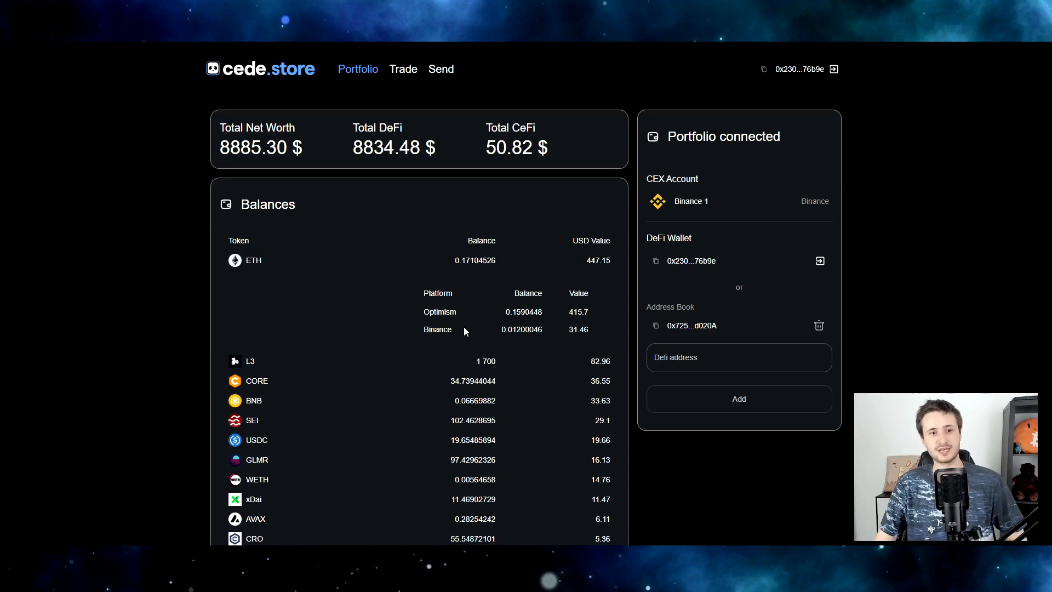
{"action": "left_click", "coordinate": [277, 362]}
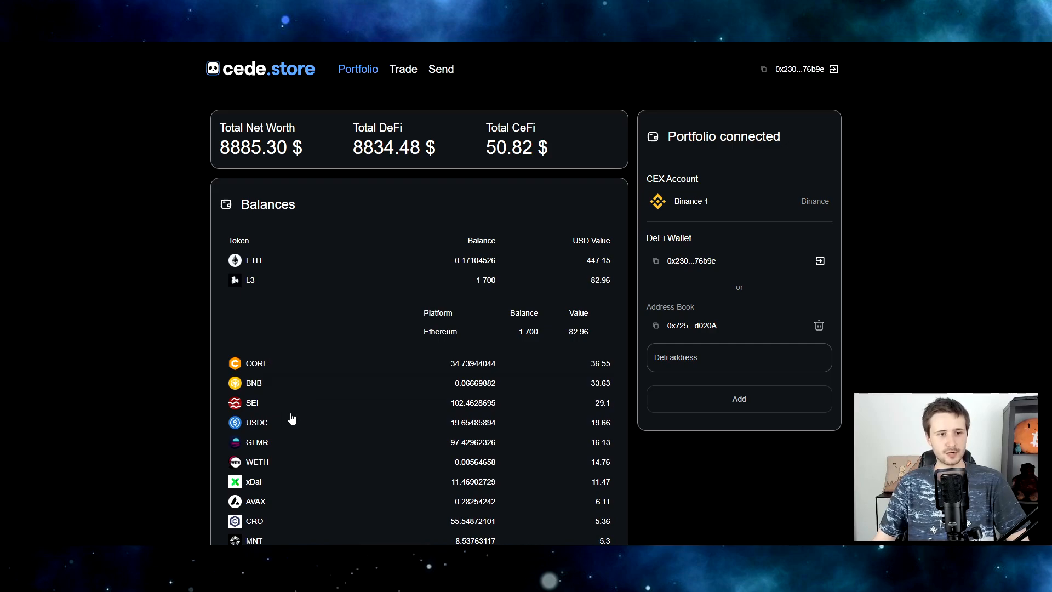
{"action": "left_click", "coordinate": [274, 426]}
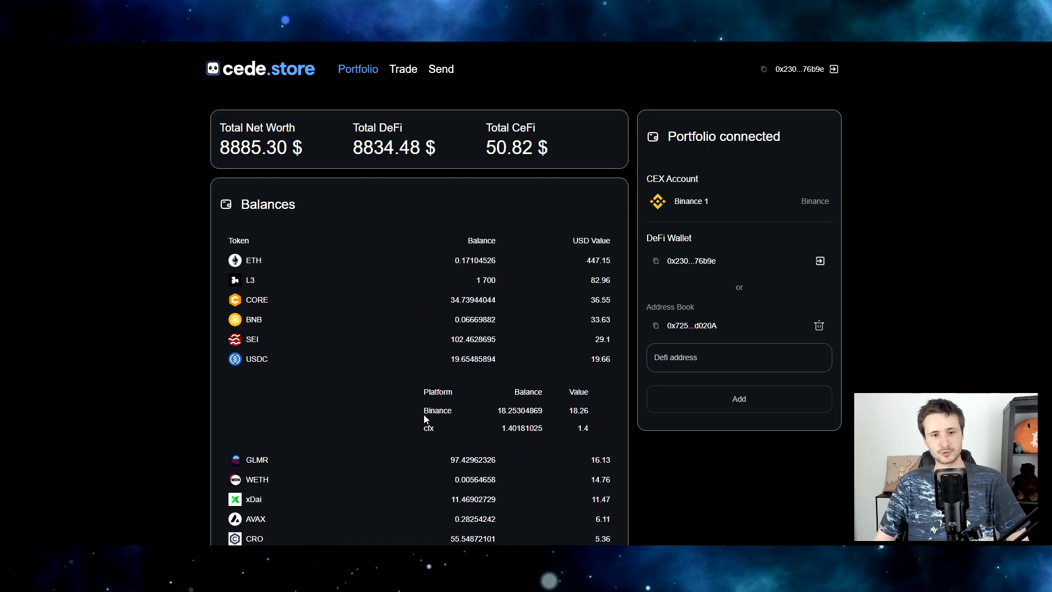
{"action": "scroll", "coordinate": [443, 400], "scroll_direction": "down", "scroll_amount": 1}
{"action": "mouse_move", "coordinate": [435, 354]}
{"action": "left_mouse_down"}
{"action": "mouse_move", "coordinate": [404, 358]}
{"action": "mouse_move", "coordinate": [427, 355]}
{"action": "left_mouse_up"}
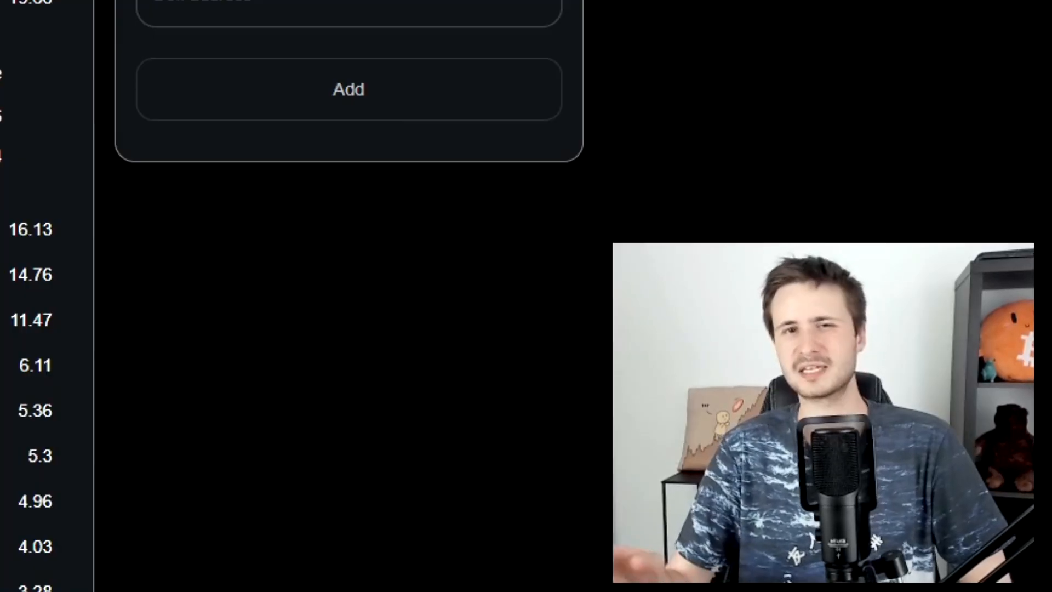
{"action": "scroll", "coordinate": [349, 229], "scroll_direction": "up", "scroll_amount": 1}
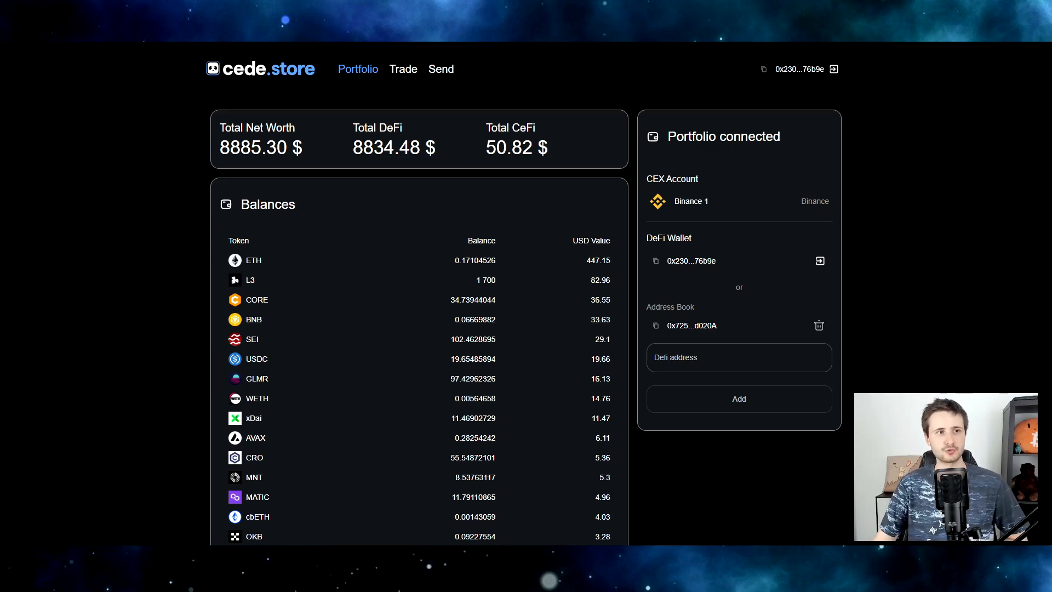
Go to Trade, then Send, to reach instant CEX-to-DeFi transfers.
{"action": "left_click", "coordinate": [403, 70]}
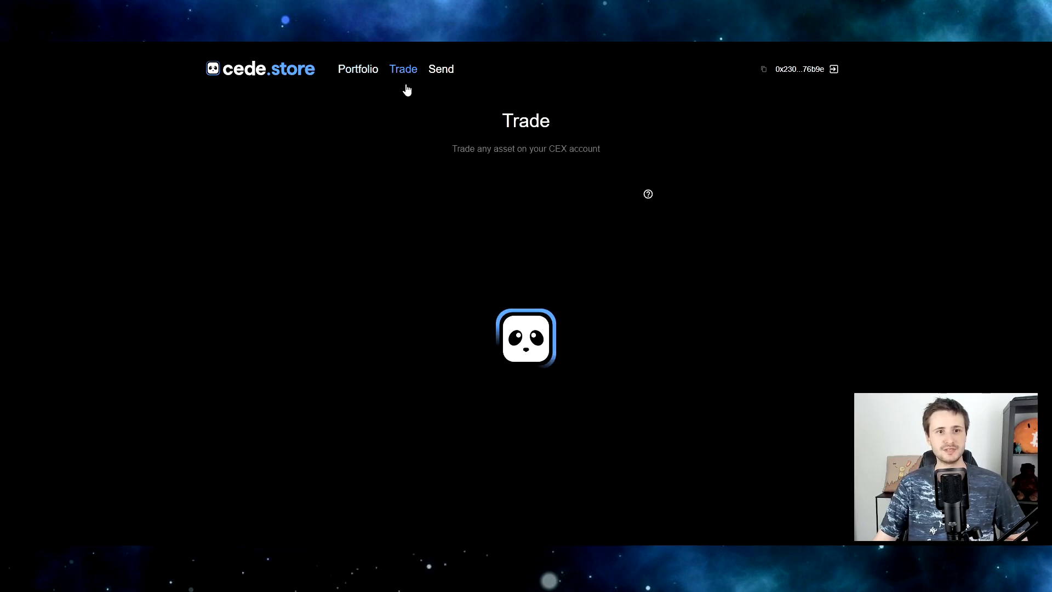
{"action": "left_click", "coordinate": [445, 73]}
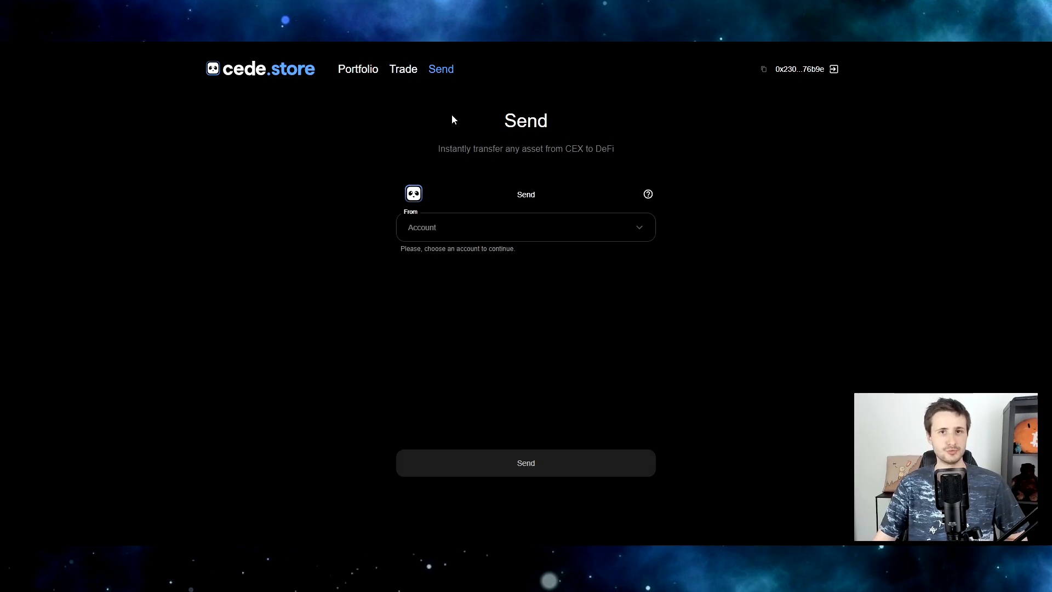